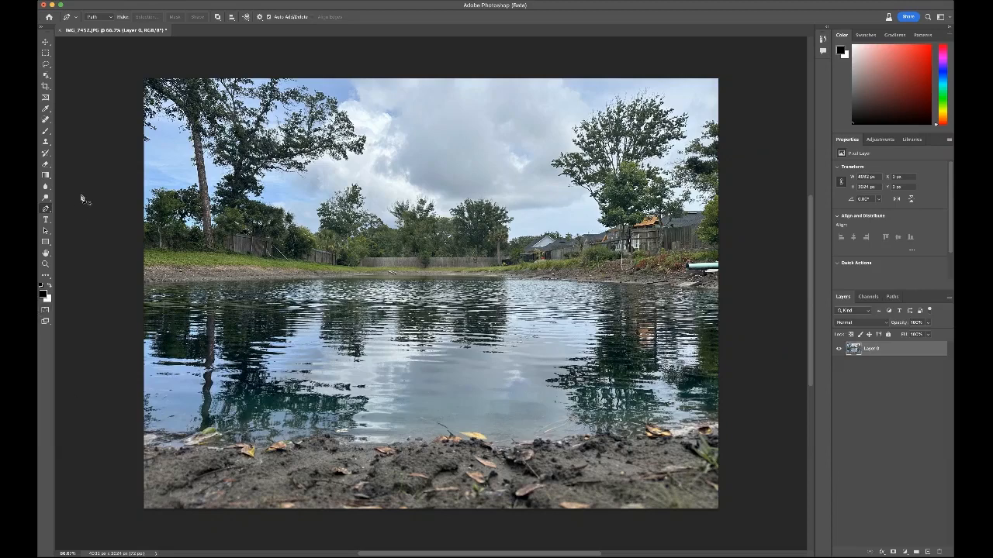
# Step: Start a Pen path on the waterline at the photo's left edge and place a second anchor on the far shore before the wooden planks
pyautogui.click(144, 284)
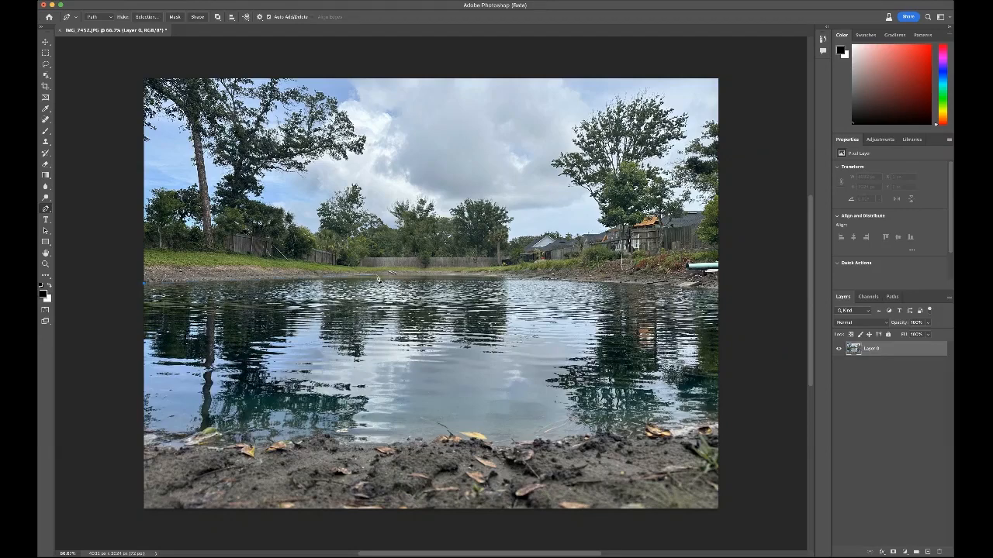
pyautogui.click(378, 278)
pyautogui.press('super+z')
pyautogui.click(377, 277)
pyautogui.press('super+z')
pyautogui.click(375, 275)
# Step: Extend the path along the far waterline from the wooden planks to the shore near the palm tree
pyautogui.scroll(5, 376, 277)
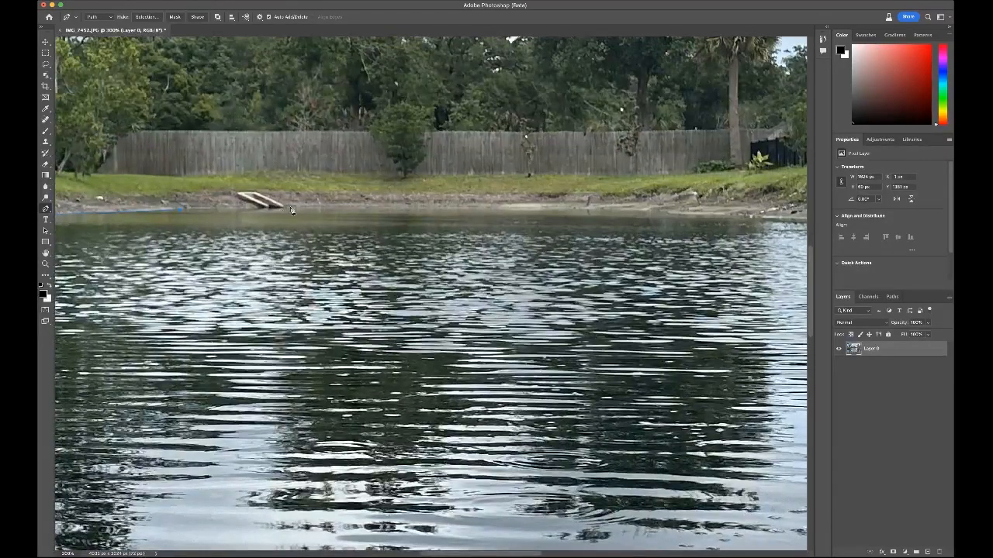
pyautogui.click(293, 209)
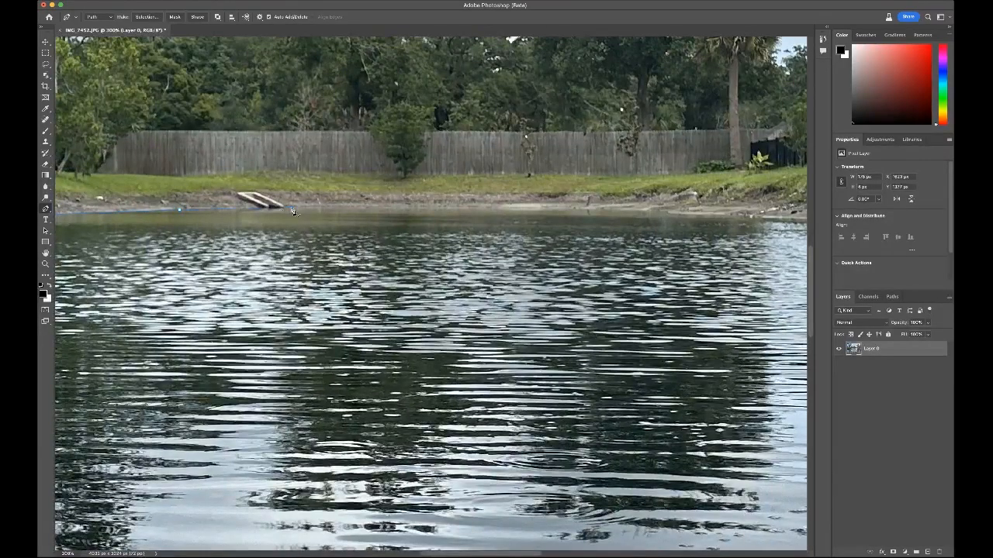
pyautogui.click(632, 209)
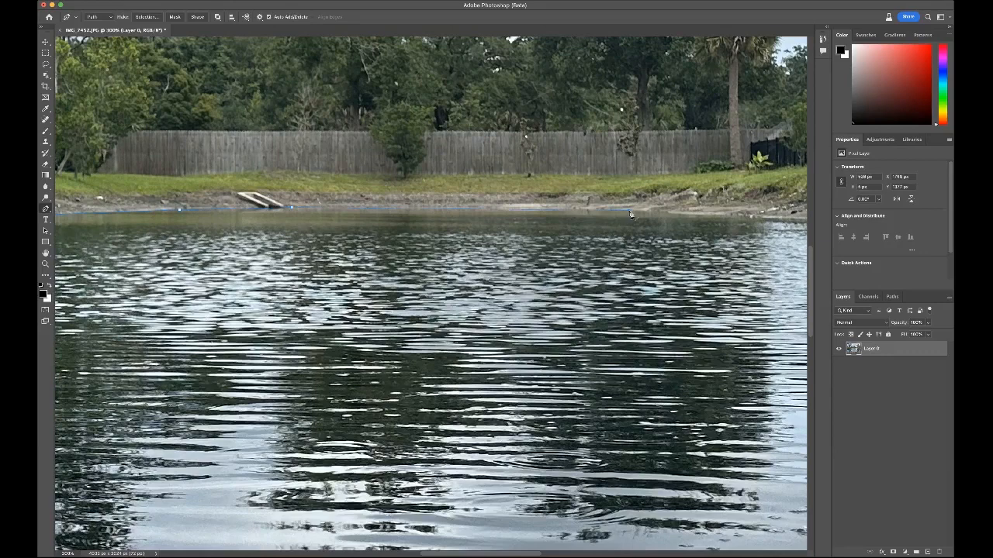
pyautogui.click(752, 215)
# Step: Continue the path along the right-hand bank's waterline to the photo's right edge
pyautogui.scroll(1, 755, 223)
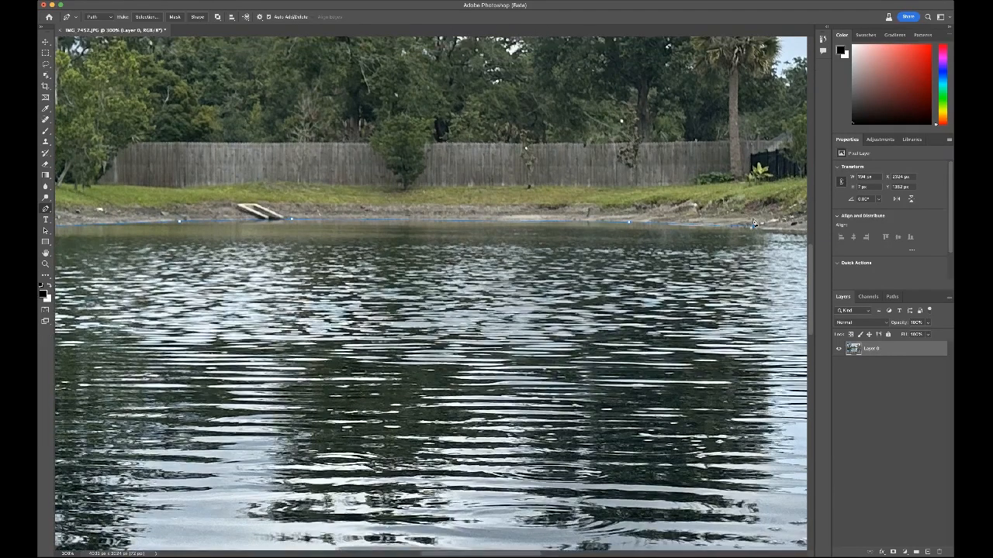
pyautogui.press('super+minus')
pyautogui.moveTo(744, 250); pyautogui.dragTo(351, 205)
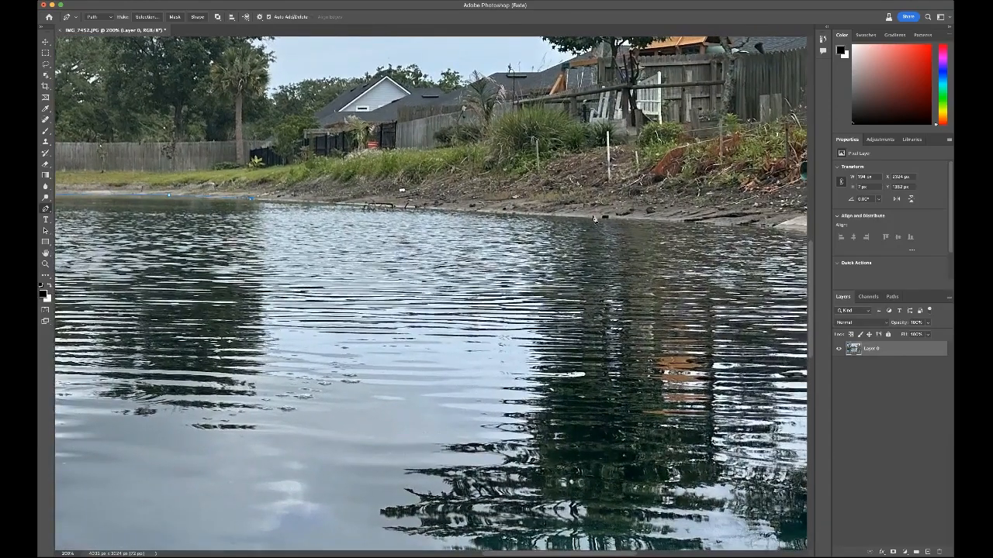
pyautogui.click(593, 217)
pyautogui.hscroll(10, 707, 245)
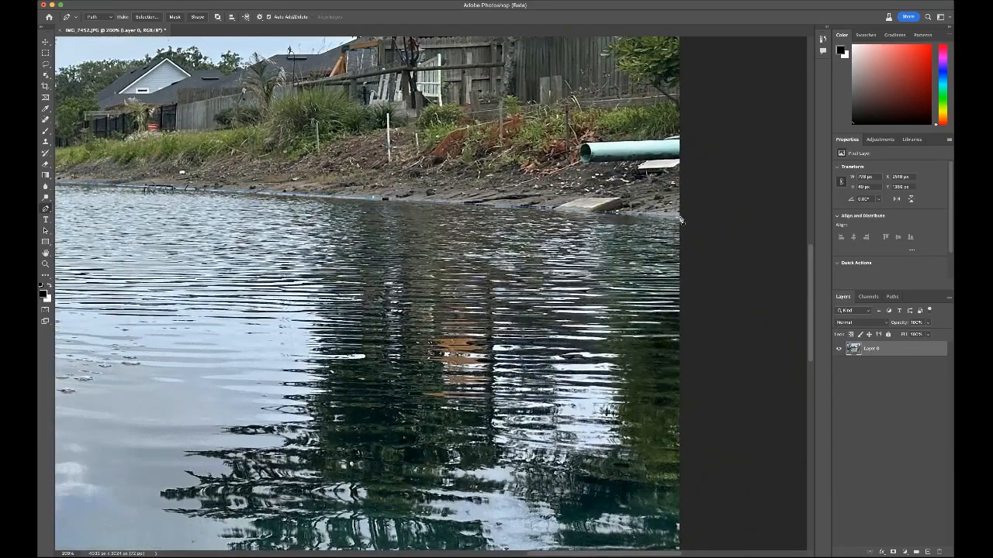
pyautogui.click(681, 217)
# Step: Close the path just outside the photo's upper corners so it encloses all of the sky, trees and far bank
pyautogui.press('super+minus')
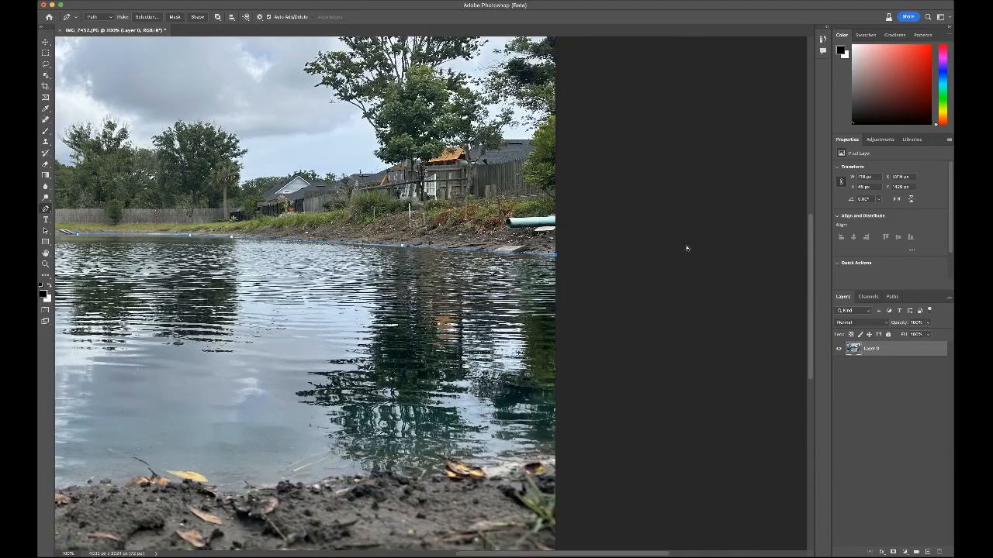
pyautogui.hscroll(-8, 685, 246)
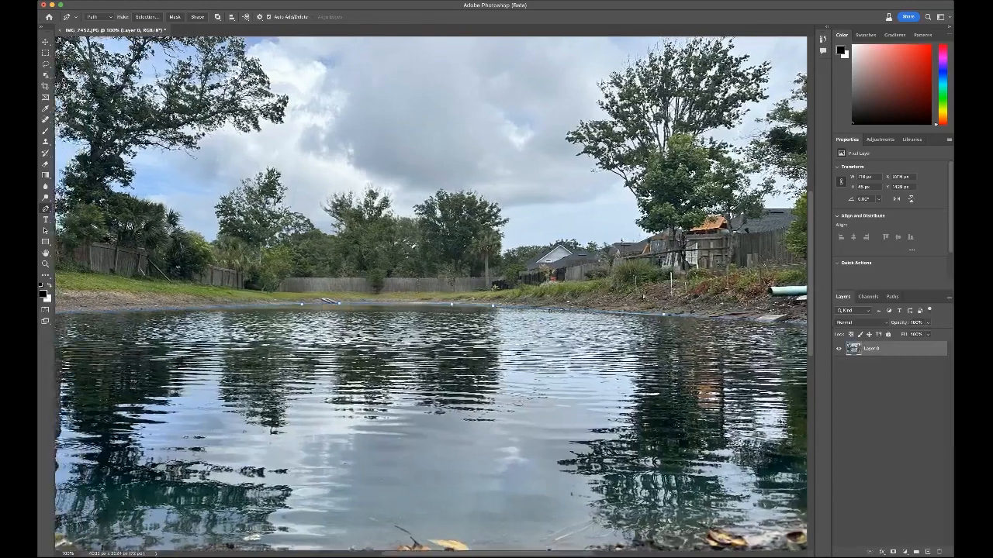
pyautogui.press('super+minus')
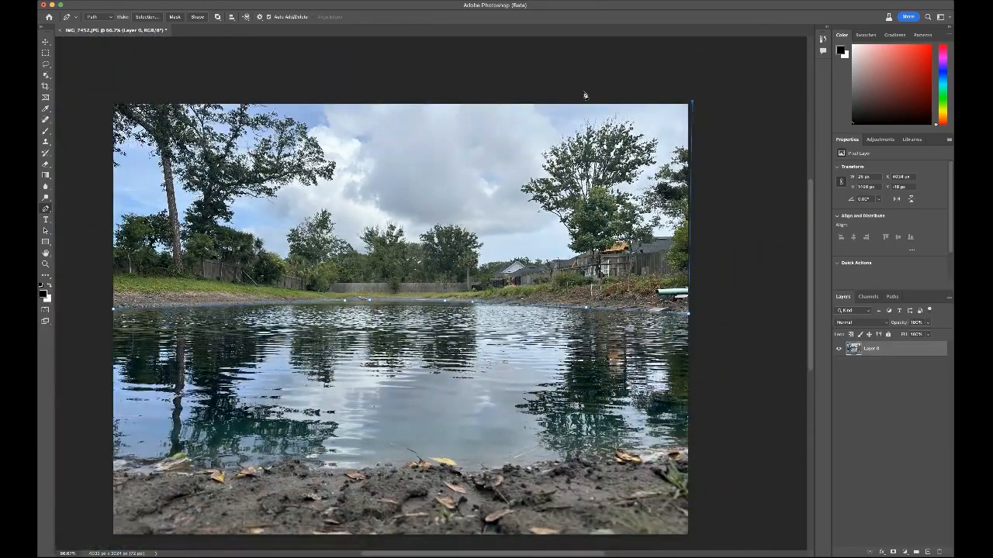
pyautogui.click(107, 98)
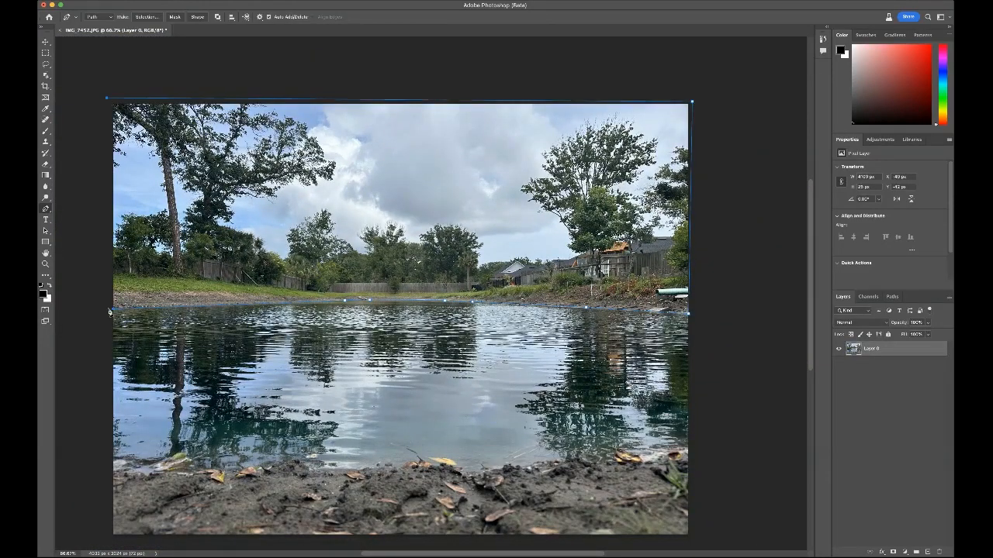
pyautogui.click(107, 308)
# Step: Load the work path as a selection, return to the layers, and check the selection edge along the far shoreline
pyautogui.click(892, 296)
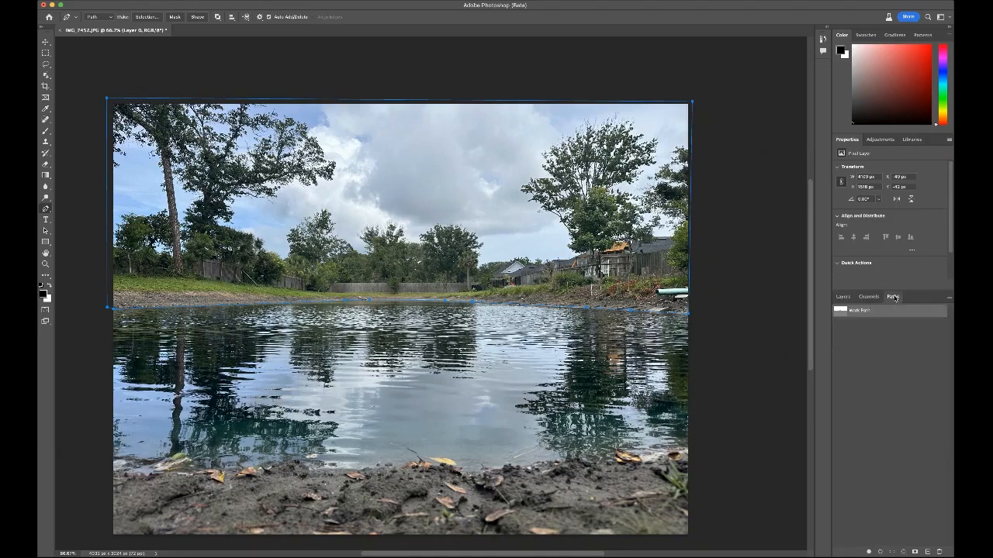
pyautogui.keyDown('super'); pyautogui.click(840, 310); pyautogui.keyUp('super')
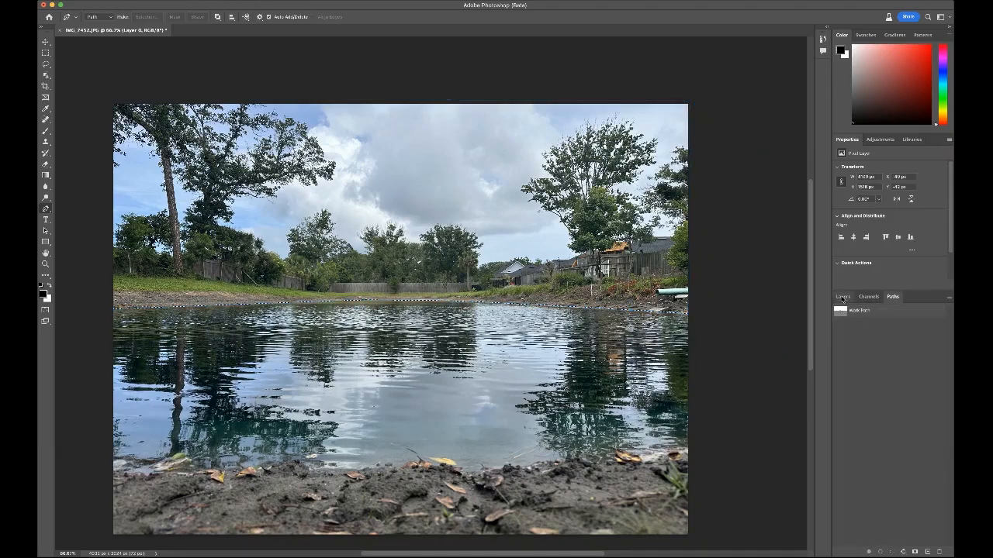
pyautogui.click(843, 297)
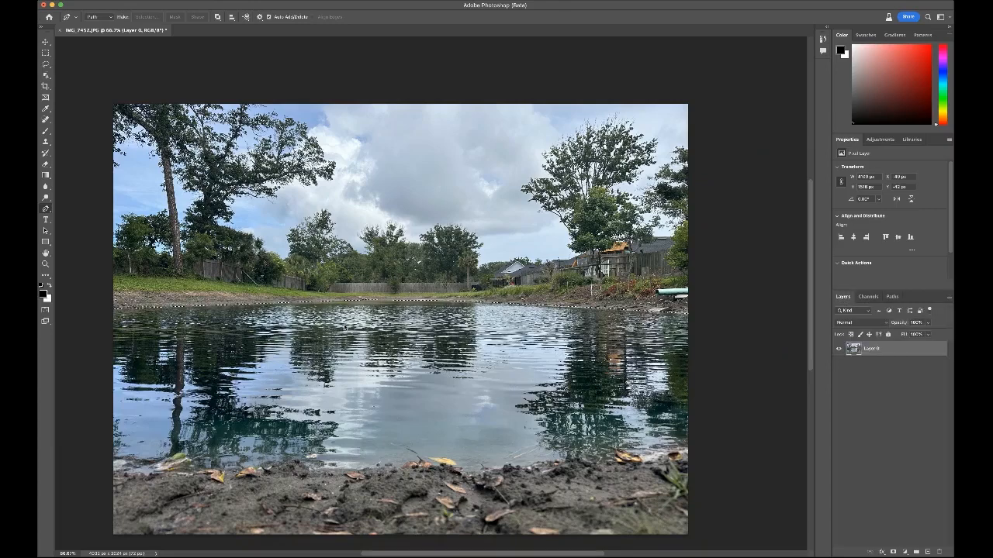
pyautogui.press('super+plus')
pyautogui.press('super+plus')
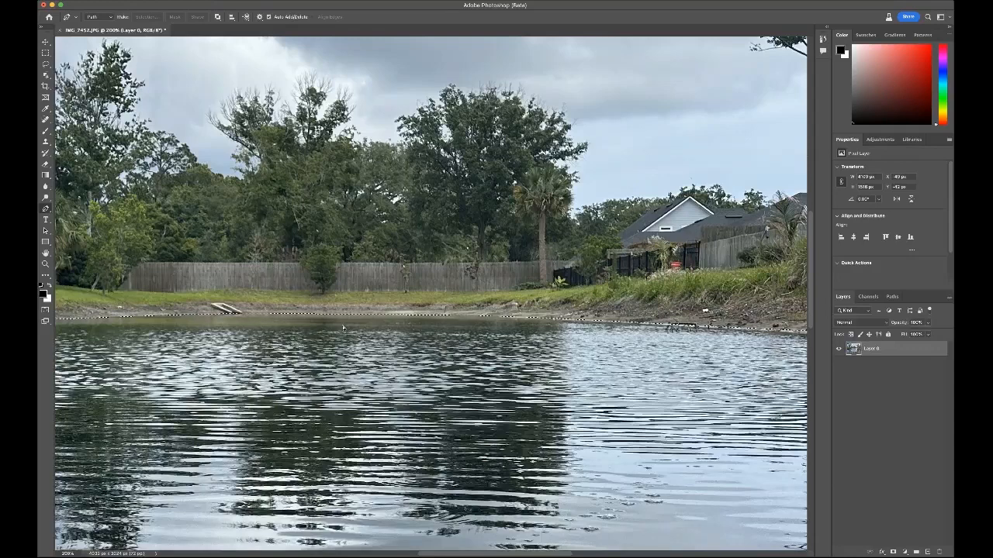
pyautogui.press('super+minus')
pyautogui.press('super+minus')
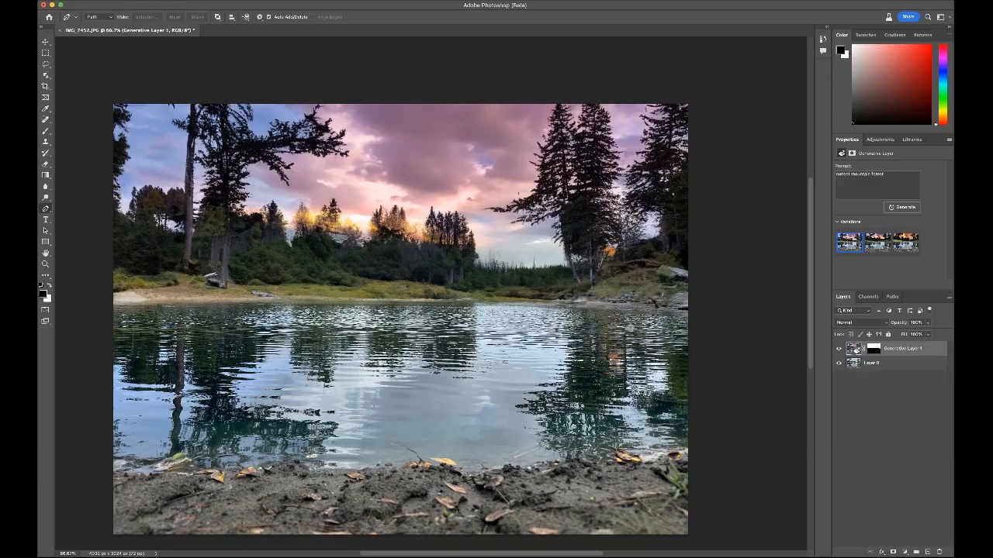
# Step: Marquee-select a small area of the sandy shore on the left bank, reaching slightly into the water
pyautogui.press('m')
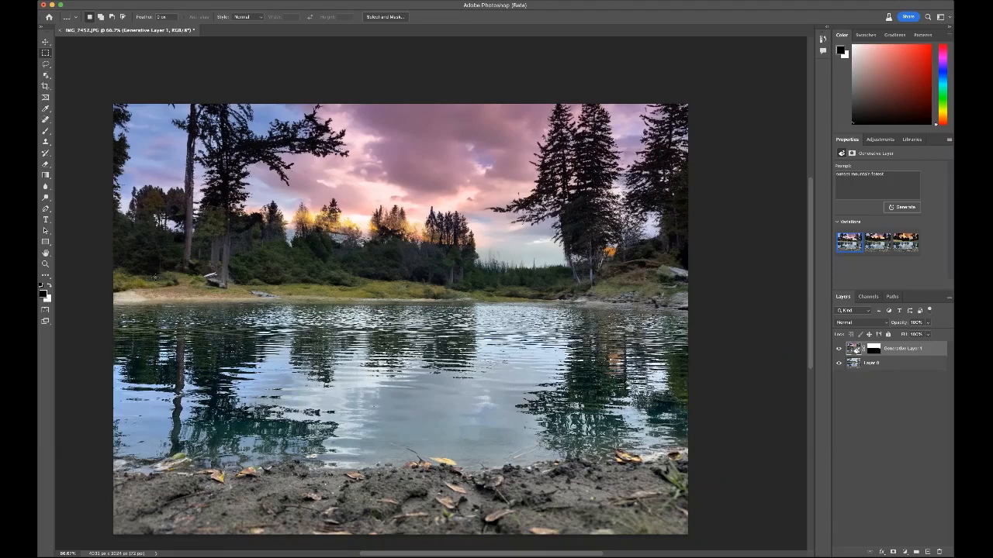
pyautogui.moveTo(155, 279); pyautogui.dragTo(208, 310)
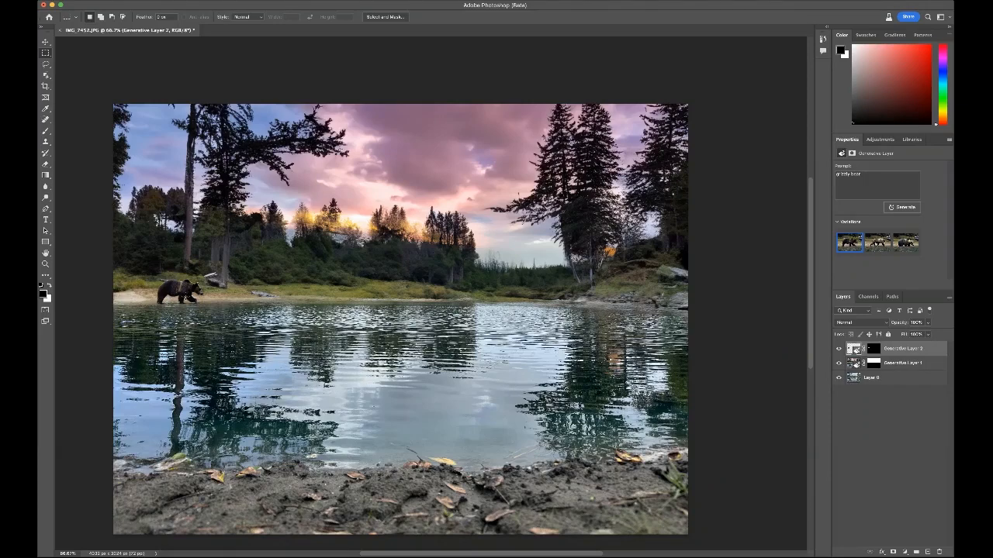
# Step: Examine the generated grizzly bear up close, then check how it fits into the whole lake scene
pyautogui.press('super+1')
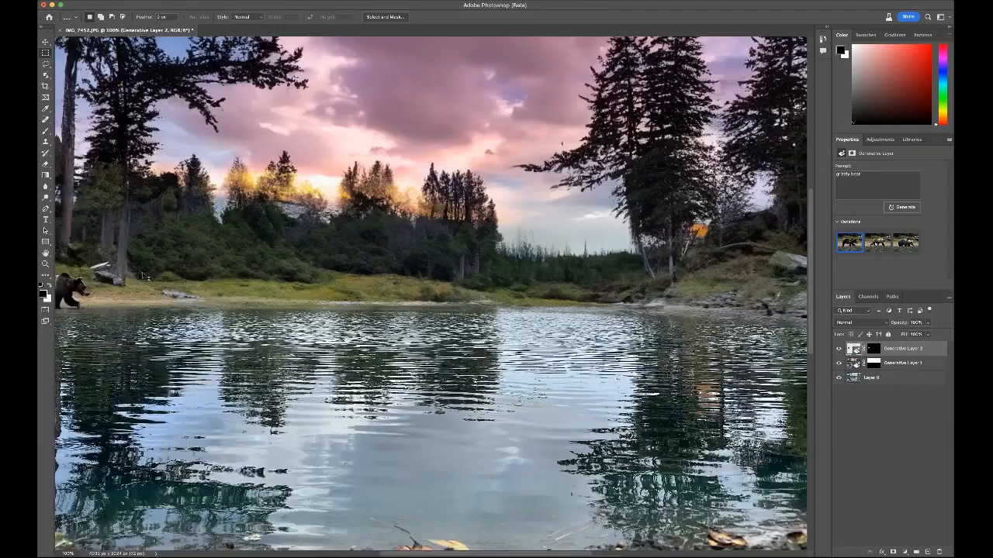
pyautogui.press('super+plus')
pyautogui.moveTo(177, 277); pyautogui.dragTo(610, 281)
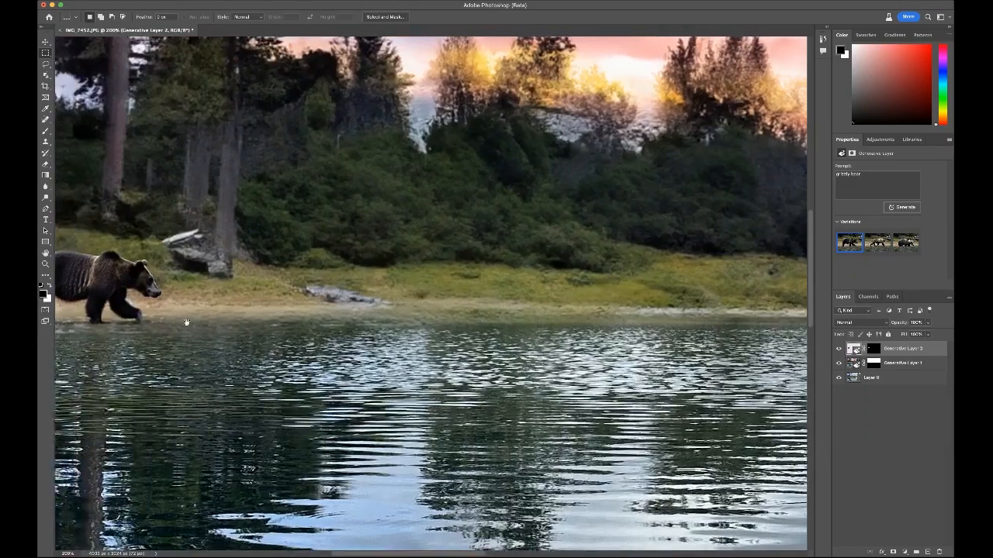
pyautogui.moveTo(187, 322); pyautogui.dragTo(358, 315)
pyautogui.press('super+plus')
pyautogui.press('super+plus')
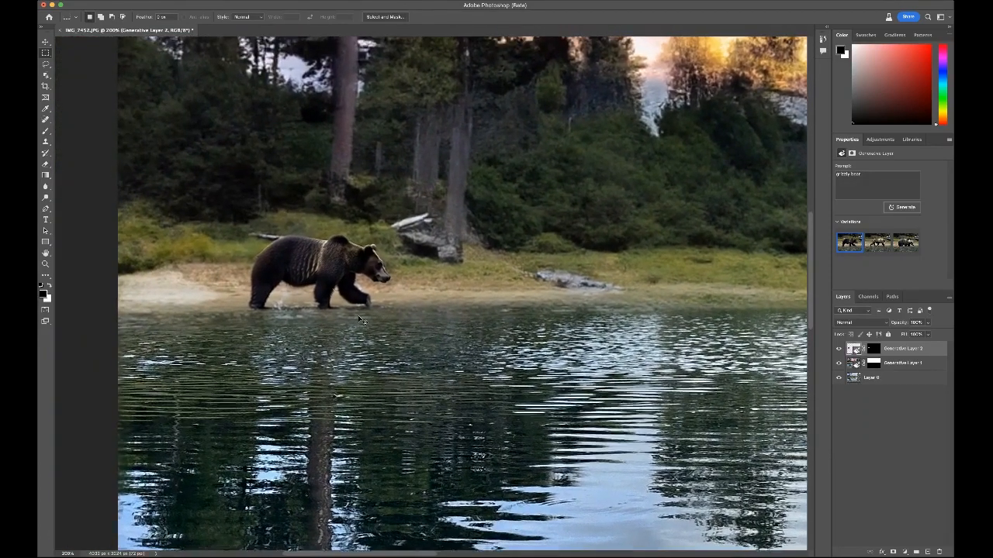
pyautogui.moveTo(322, 239); pyautogui.dragTo(506, 245)
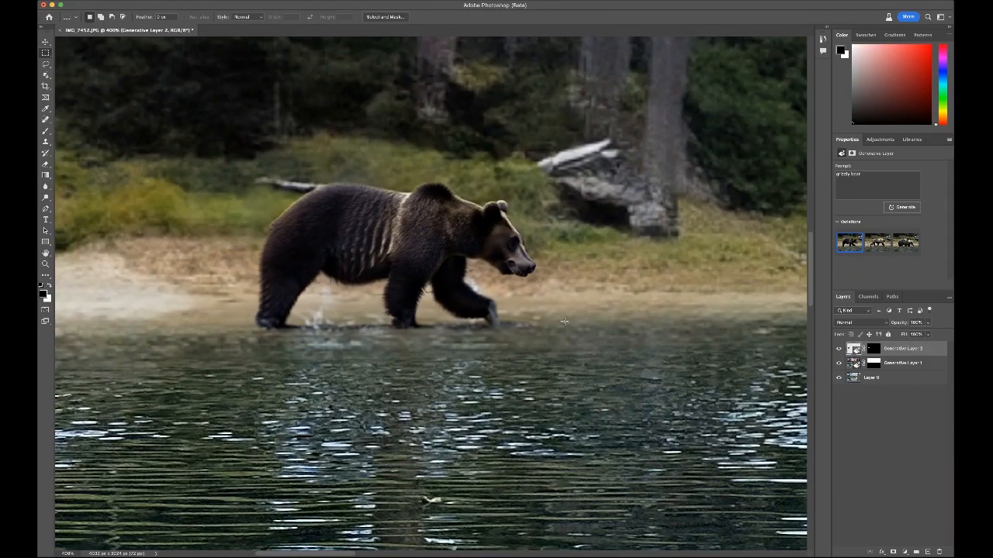
pyautogui.press('super+minus')
pyautogui.press('super+minus')
pyautogui.hscroll(5, 386, 277)
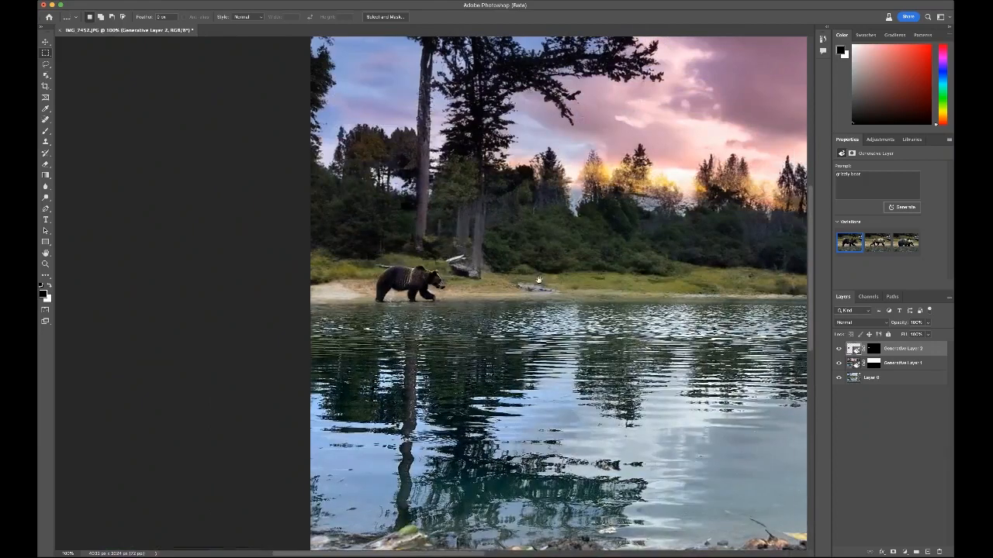
pyautogui.press('super+minus')
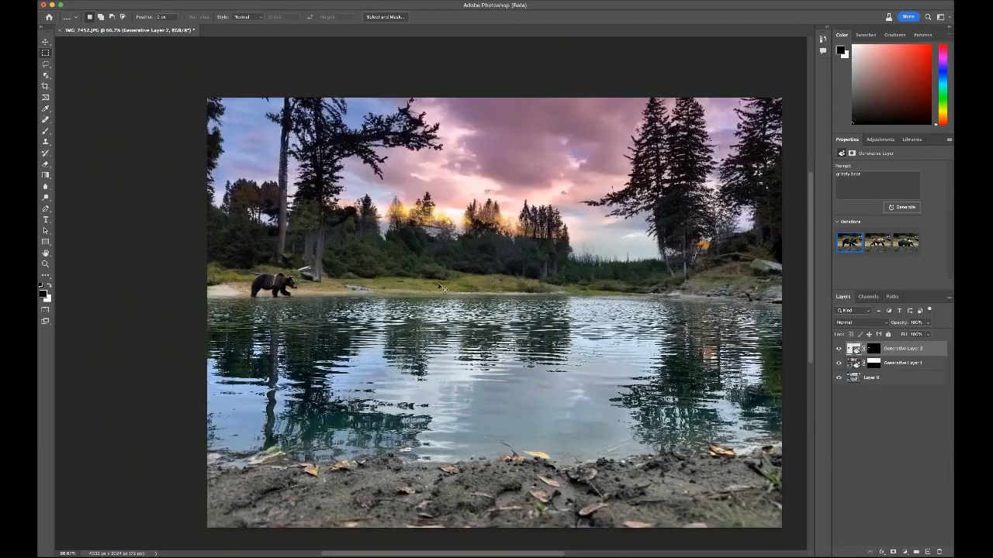
pyautogui.press('super+minus')
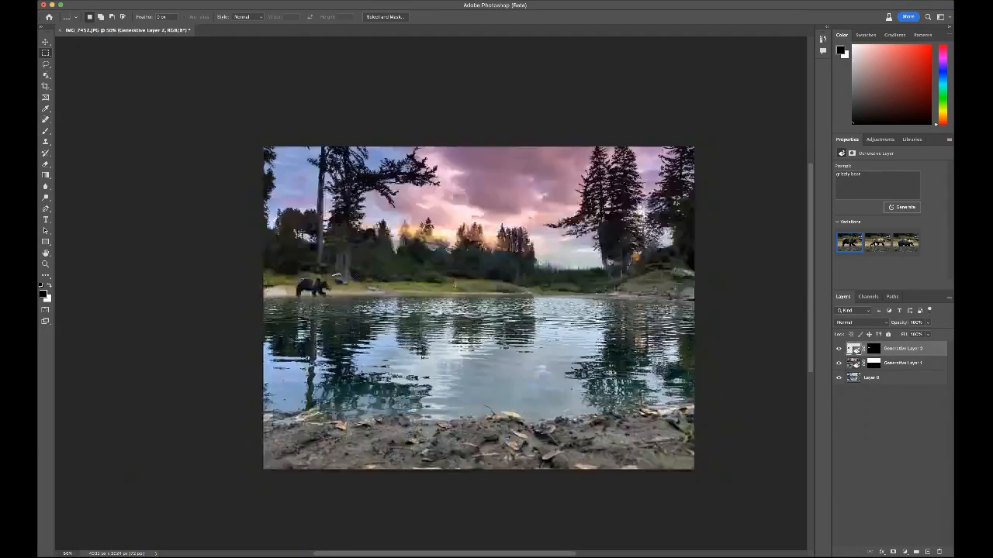
pyautogui.hscroll(3, 434, 273)
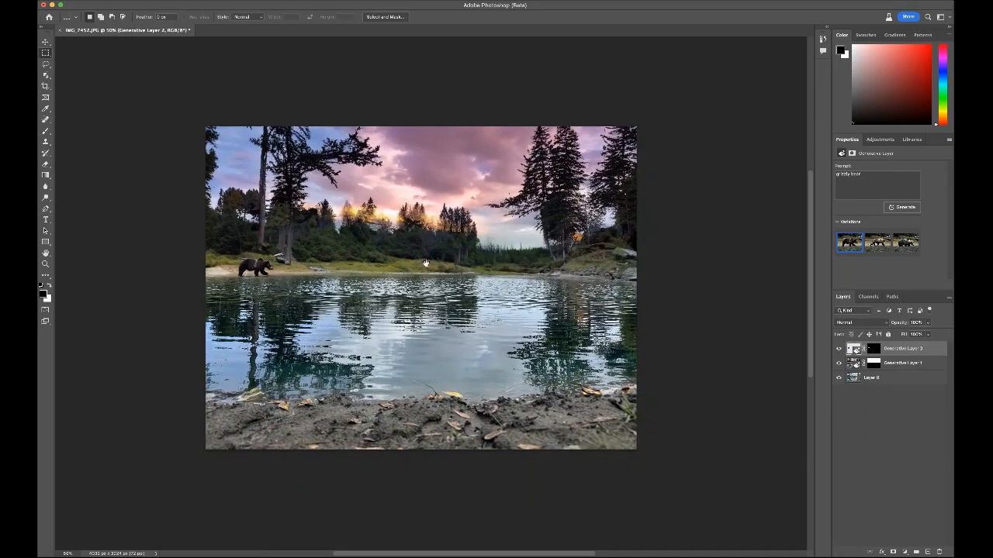
# Step: Extend the canvas equally on both sides with the Crop tool to about 6600 px wide, keeping the height
pyautogui.press('c')
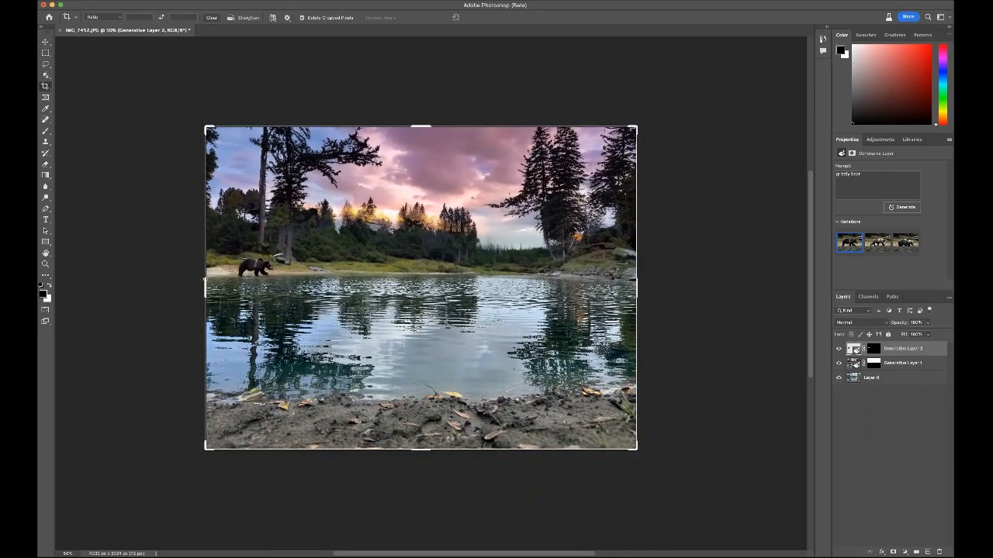
pyautogui.moveTo(205, 280); pyautogui.dragTo(67, 285)
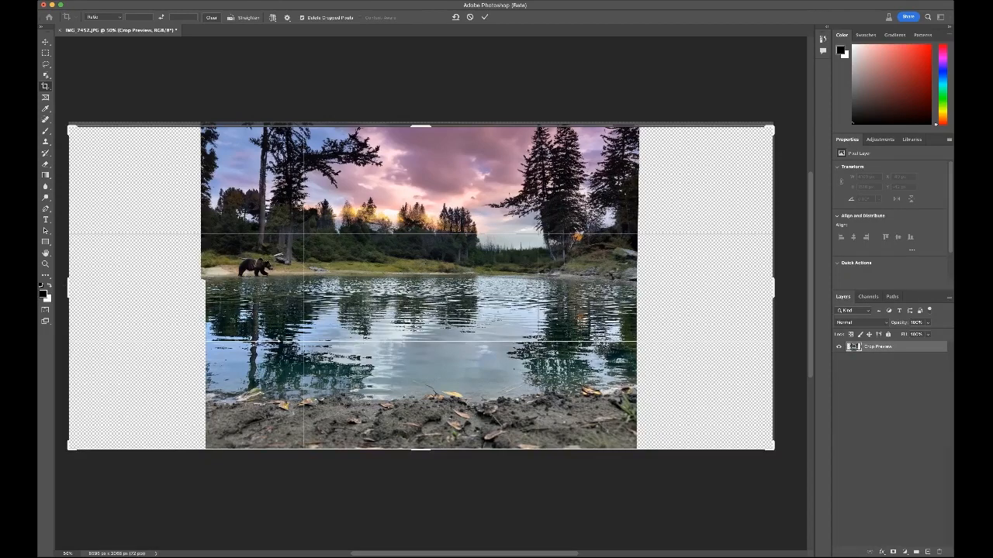
pyautogui.press('Return')
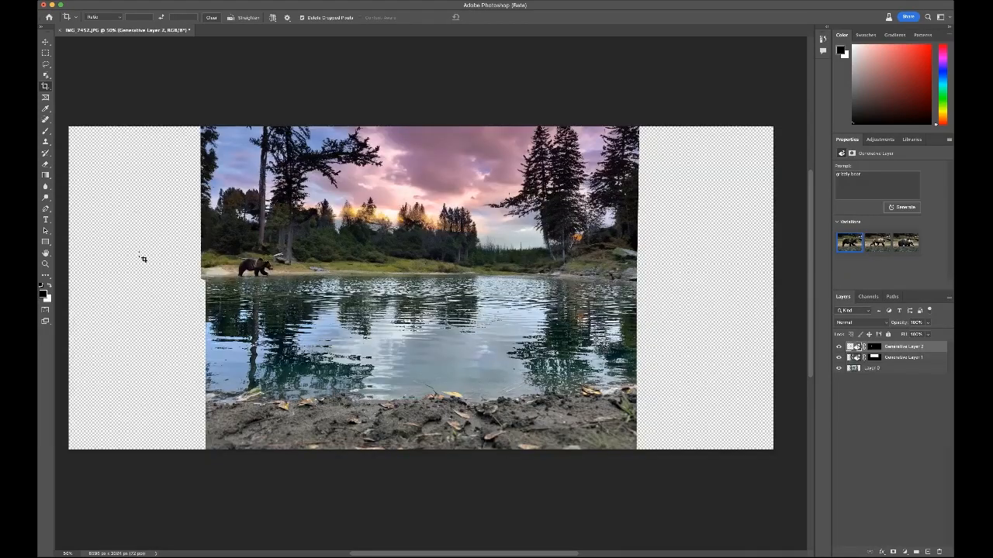
# Step: Marquee-select the empty canvas strips on both sides of the photo, slightly overlapping the image edges
pyautogui.press('m')
pyautogui.moveTo(60, 121); pyautogui.dragTo(215, 470)
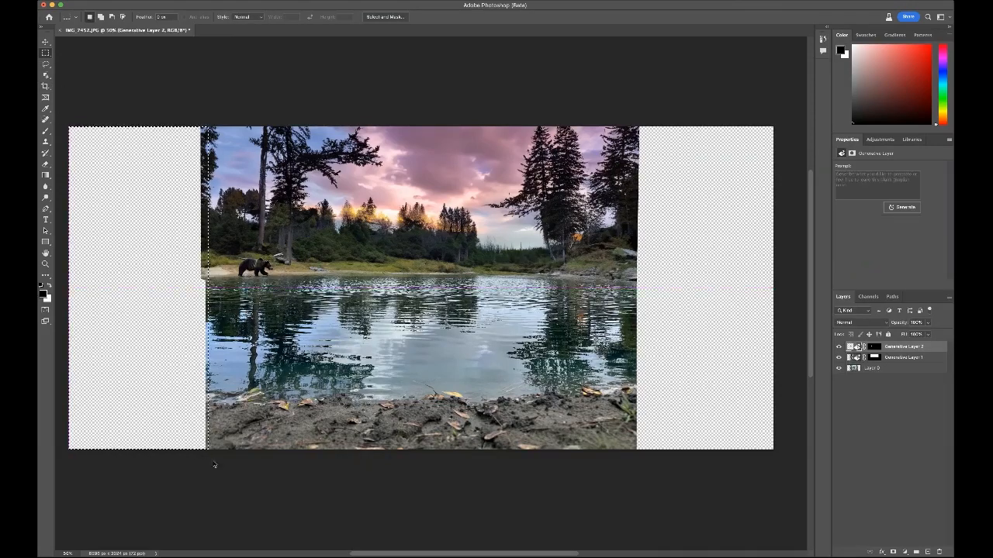
pyautogui.moveTo(636, 121); pyautogui.dragTo(318, 461)
pyautogui.moveTo(316, 373); pyautogui.dragTo(721, 372)
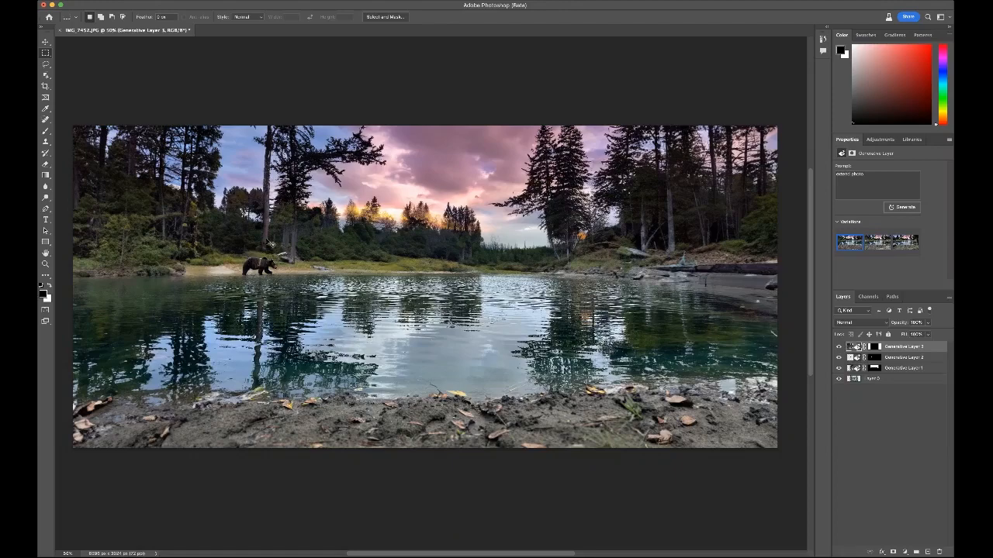
# Step: Examine the extended left bank around the bear and the overall look of the widened photo
pyautogui.press('super+plus')
pyautogui.press('super+plus')
pyautogui.moveTo(142, 207); pyautogui.dragTo(445, 261)
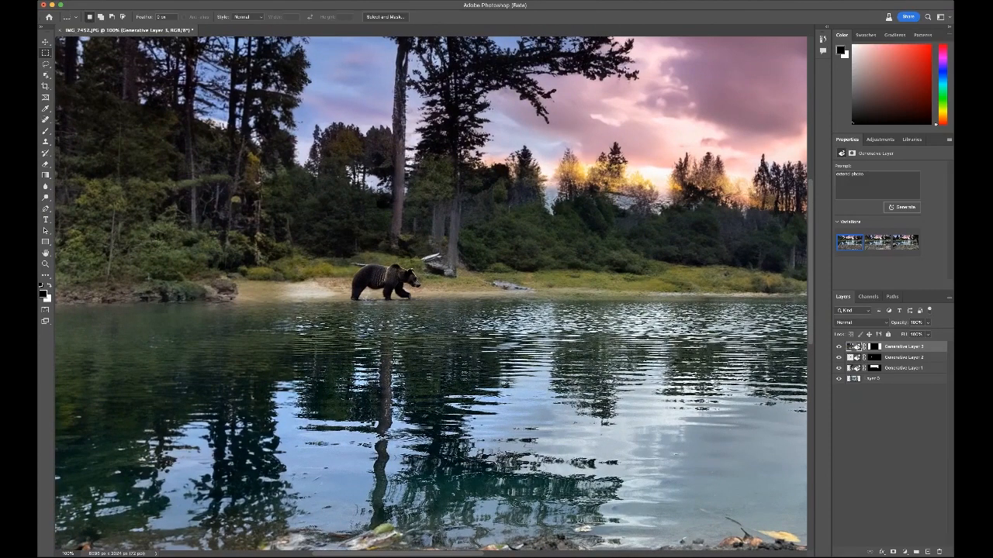
pyautogui.press('super+minus')
pyautogui.press('super+minus')
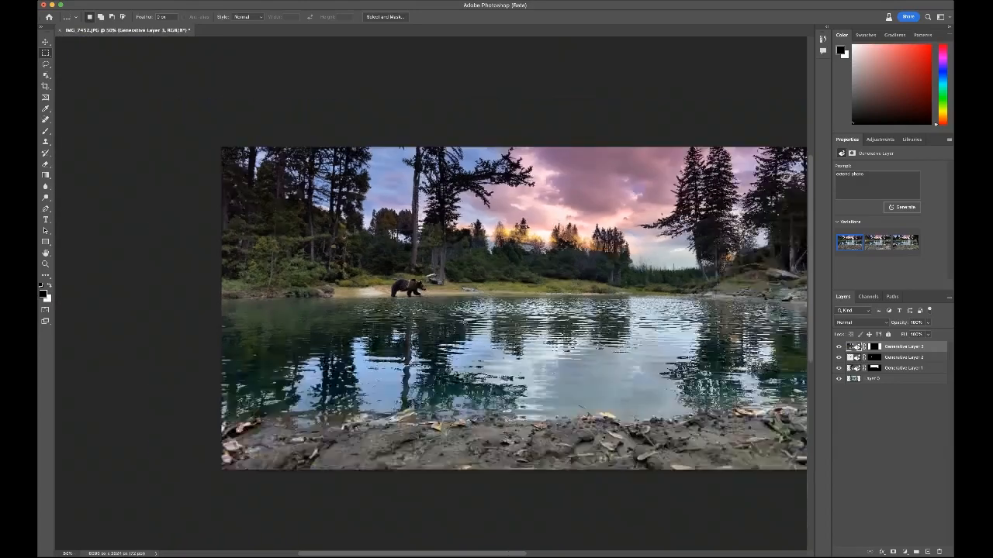
pyautogui.hscroll(5, 465, 292)
pyautogui.moveTo(465, 291); pyautogui.dragTo(441, 265)
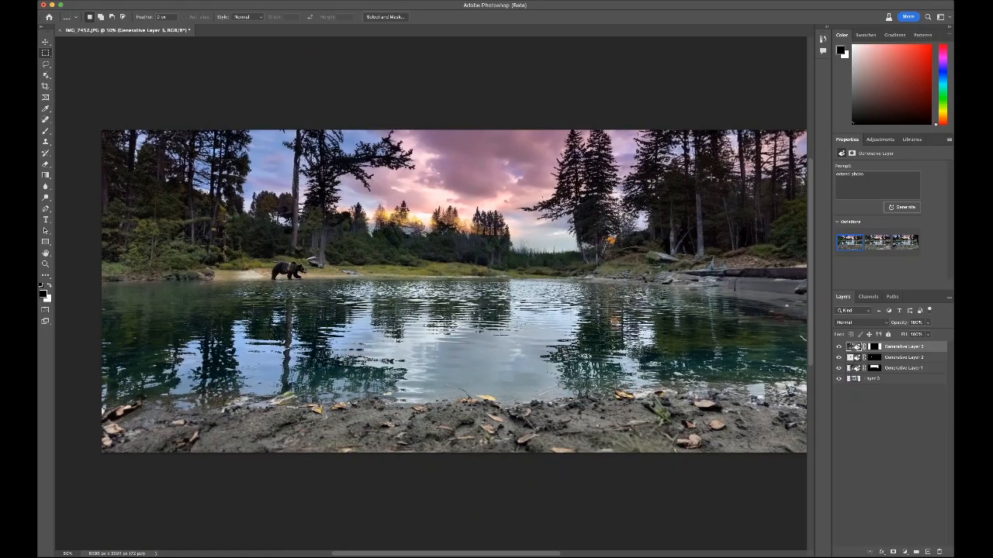
# Step: Marquee-select the right bank from the lower tree trunks down to the waterline, replacing earlier selection attempts
pyautogui.moveTo(708, 171); pyautogui.dragTo(795, 293)
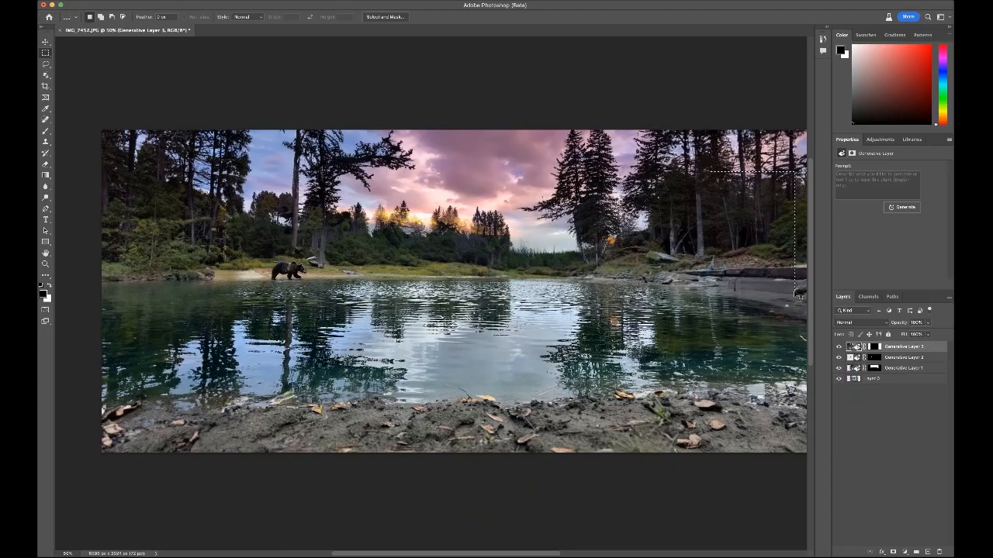
pyautogui.press('super+d')
pyautogui.moveTo(666, 178); pyautogui.dragTo(794, 289)
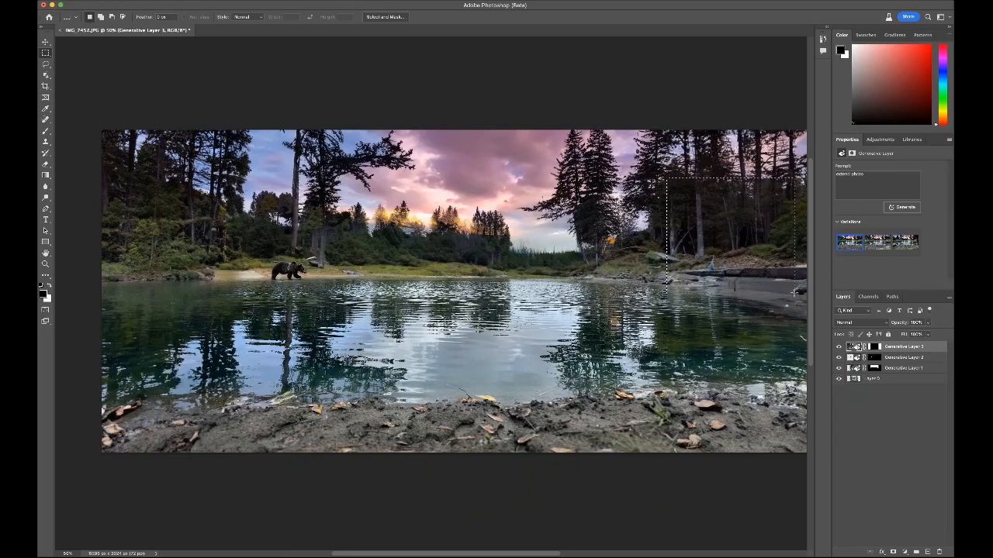
pyautogui.press('super+d')
pyautogui.moveTo(630, 202); pyautogui.dragTo(793, 289)
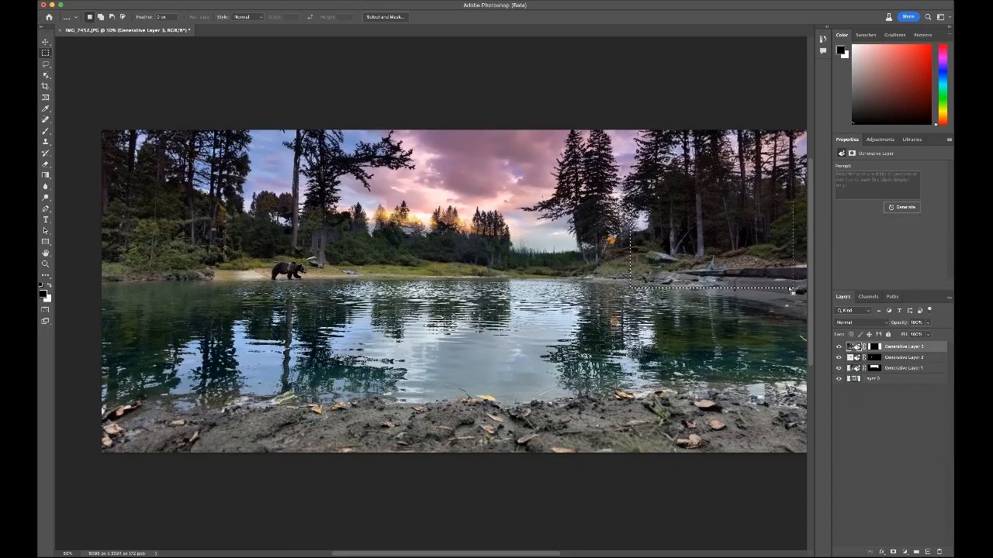
# Step: Replace the current selection with a smaller one on the right bank beneath the trees and generate a modern log cabin there
pyautogui.press('super+d')
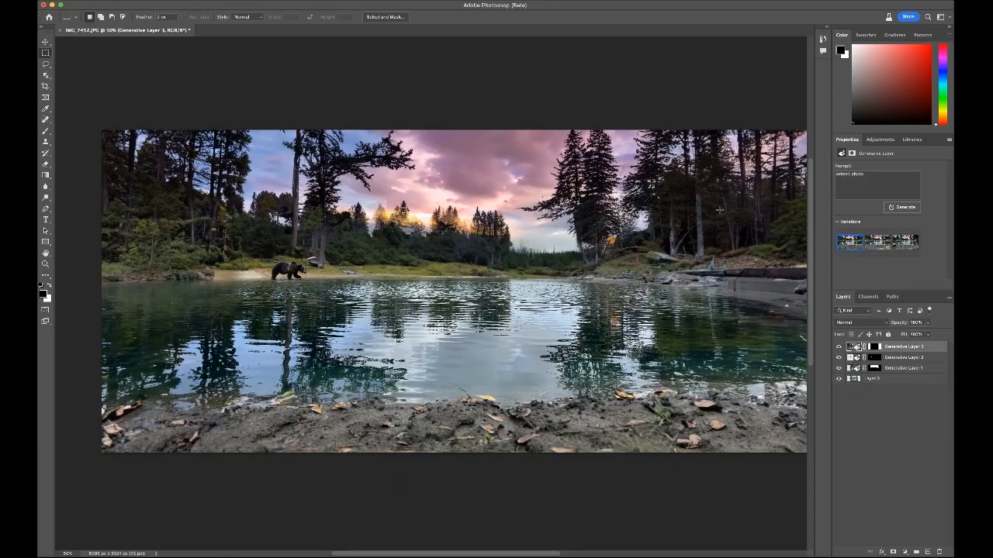
pyautogui.moveTo(706, 271); pyautogui.dragTo(785, 275)
pyautogui.moveTo(802, 205); pyautogui.dragTo(802, 205)
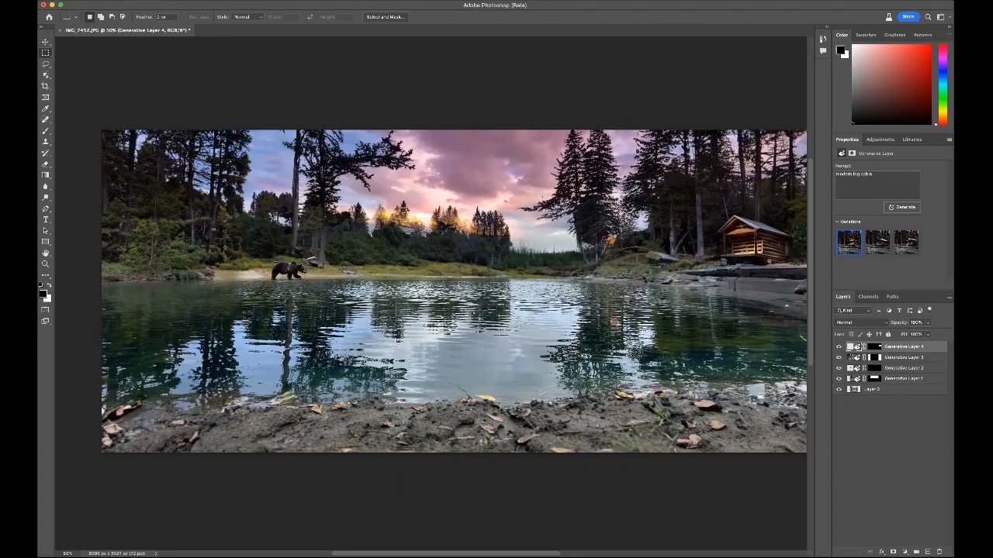
# Step: Examine the generated log cabin and its blending with the surrounding bank up close
pyautogui.press('super+plus')
pyautogui.press('super+plus')
pyautogui.press('super+plus')
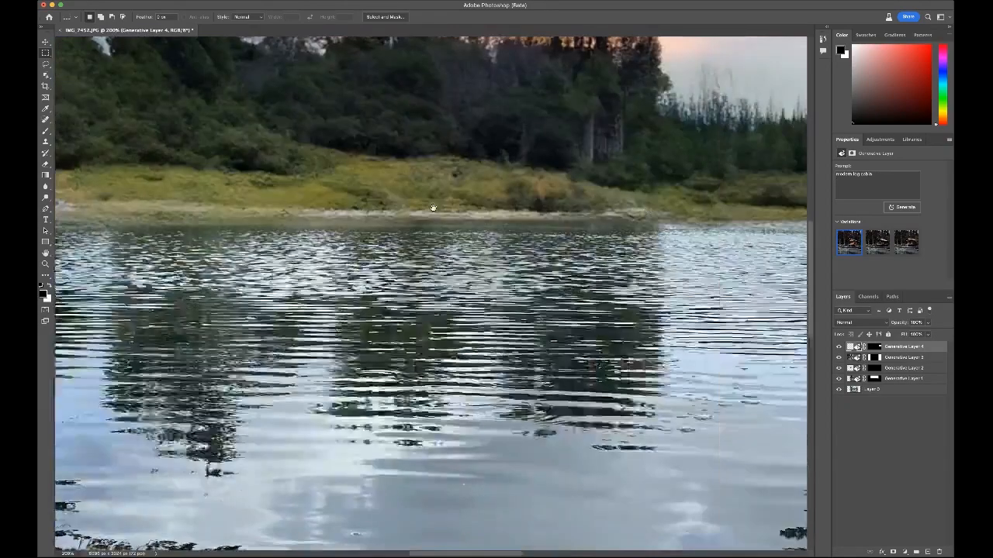
pyautogui.moveTo(722, 265); pyautogui.dragTo(192, 360)
pyautogui.moveTo(687, 181); pyautogui.dragTo(491, 280)
pyautogui.moveTo(579, 260); pyautogui.dragTo(290, 231)
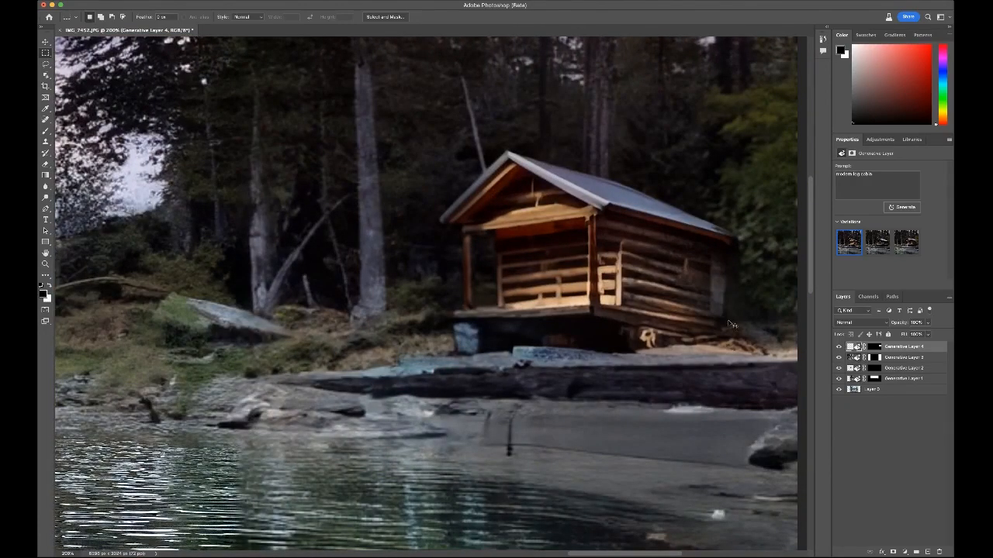
pyautogui.press('super+minus')
pyautogui.press('super+minus')
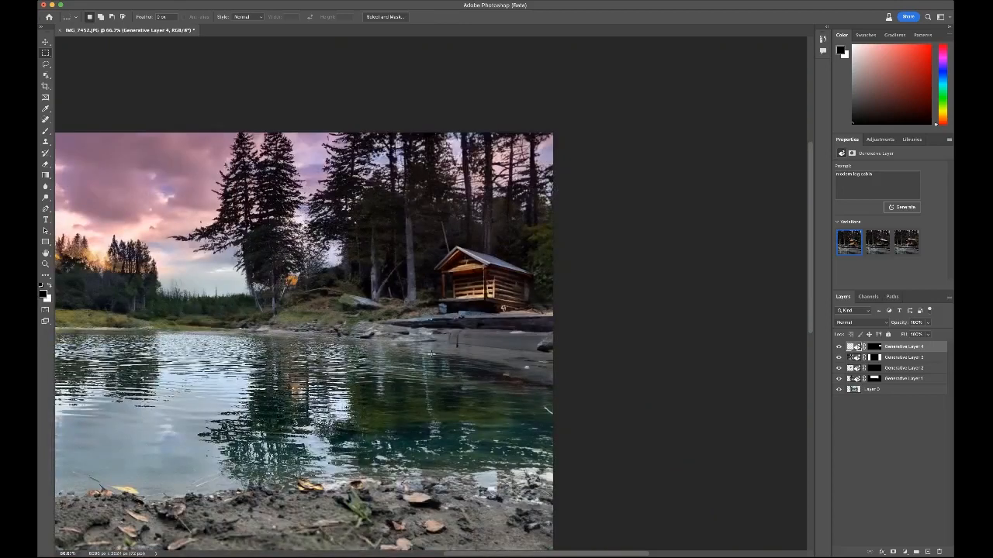
# Step: Marquee-select the rocky shoreline below the cabin and generate a wooden boat dock with warm lighting from tiki torches
pyautogui.moveTo(344, 288); pyautogui.dragTo(553, 235)
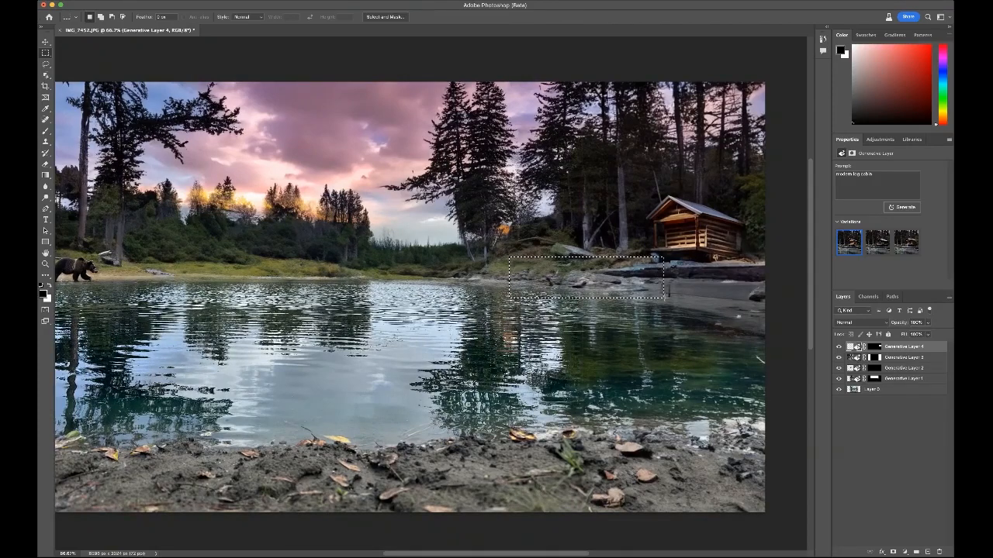
pyautogui.moveTo(664, 298); pyautogui.dragTo(687, 297)
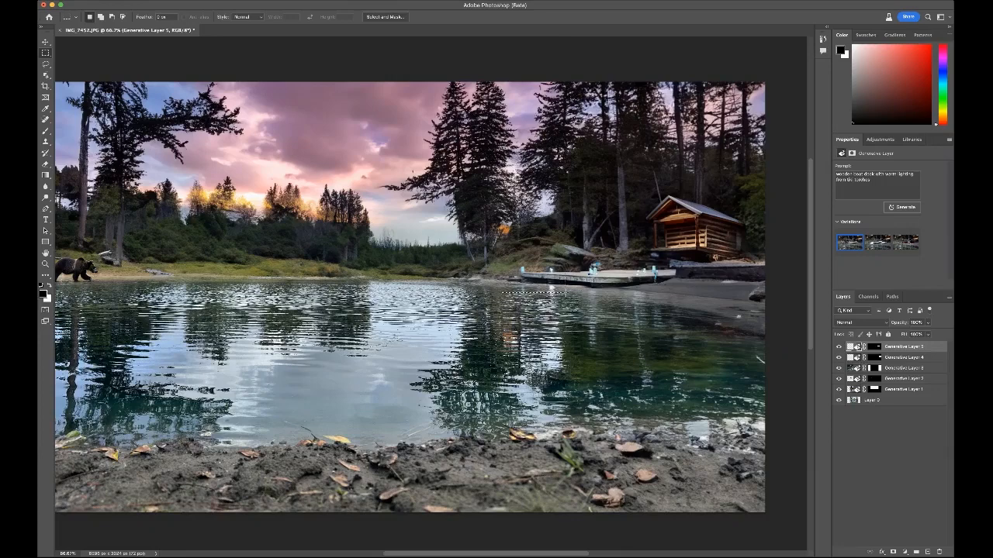
# Step: Marquee-select the water and shore around the dock's outer end and generate a canoe with a paddler in red
pyautogui.moveTo(513, 265); pyautogui.dragTo(569, 292)
pyautogui.press('super+d')
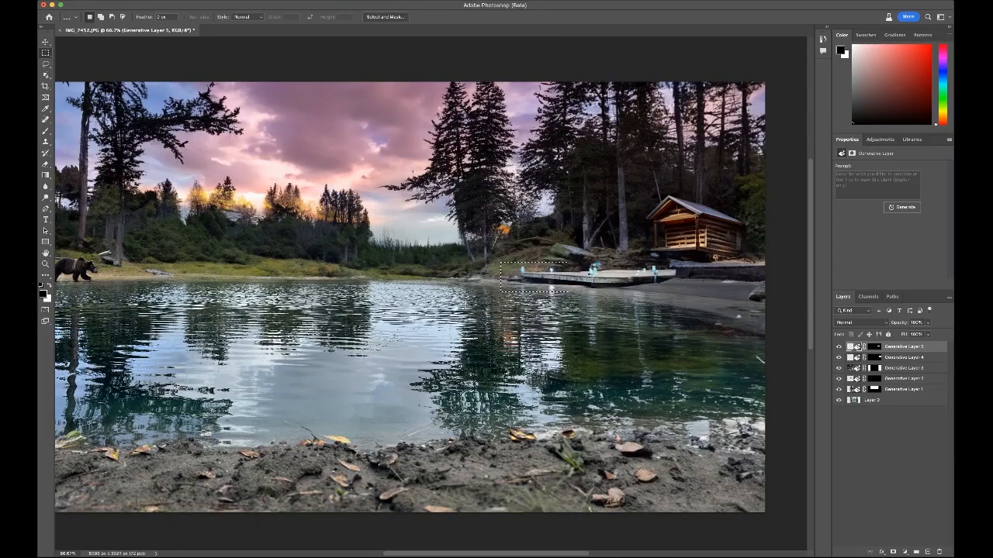
pyautogui.press('Return')
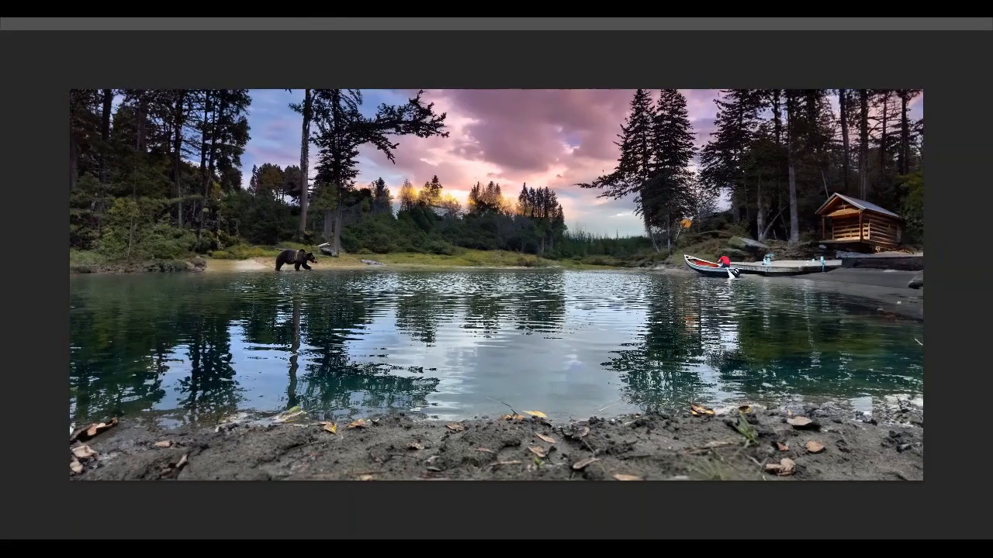
# Step: Marquee-select the sandy bank below the cabin and generate a brown-and-white dog lying there
pyautogui.moveTo(764, 272); pyautogui.dragTo(682, 272)
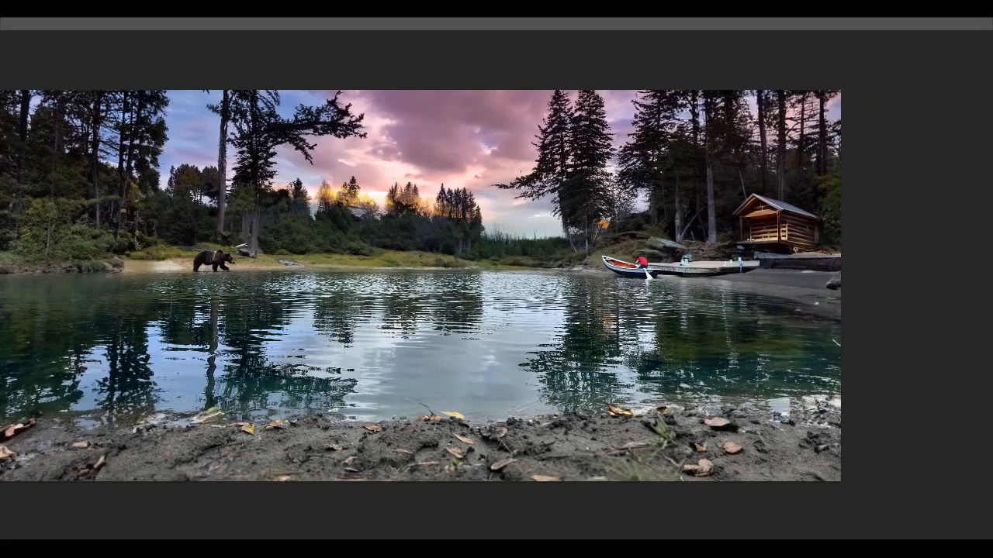
pyautogui.moveTo(765, 262); pyautogui.dragTo(810, 281)
pyautogui.click(888, 344)
pyautogui.click(889, 344)
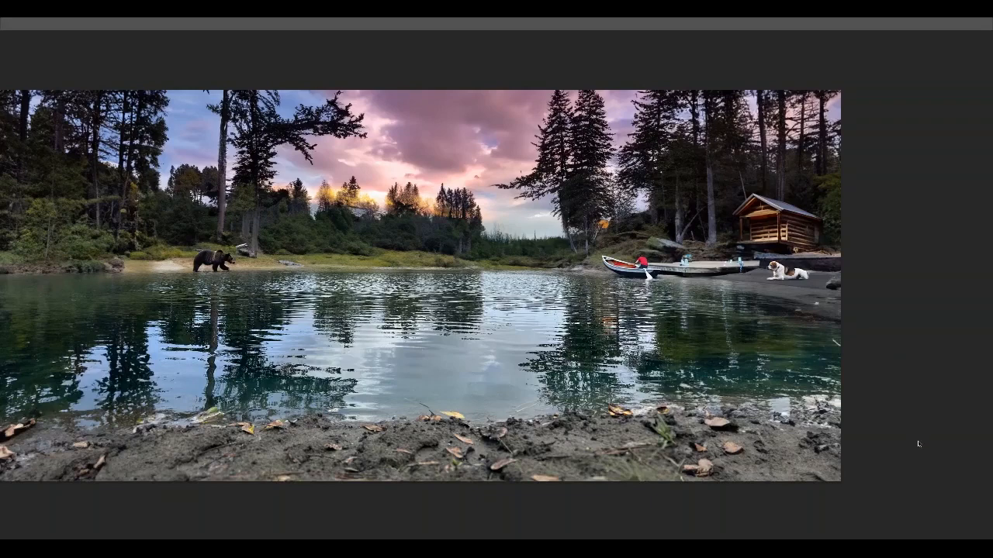
# Step: Compare the sandy bank below the cabin with and without the generated dog
pyautogui.click(888, 347)
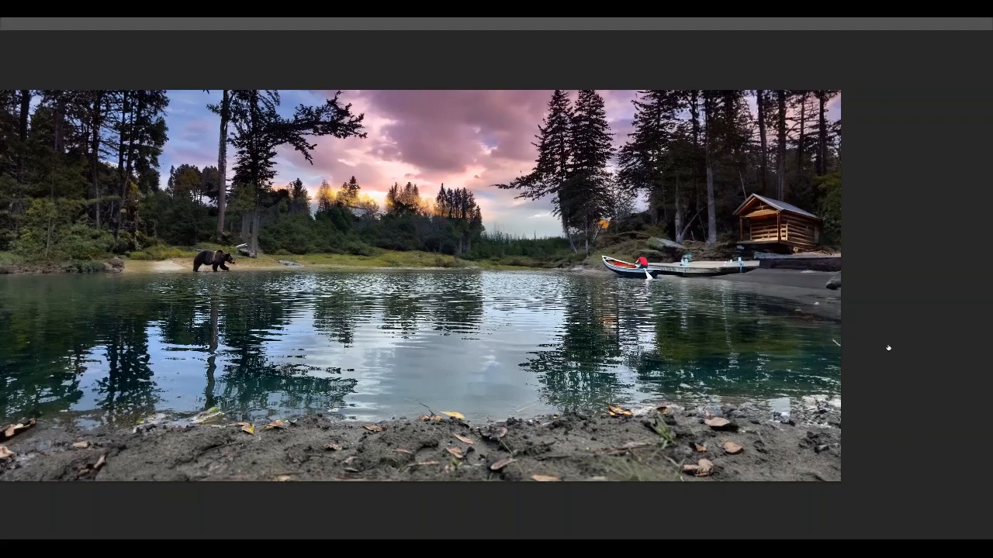
pyautogui.click(888, 347)
pyautogui.click(888, 347)
pyautogui.click(888, 348)
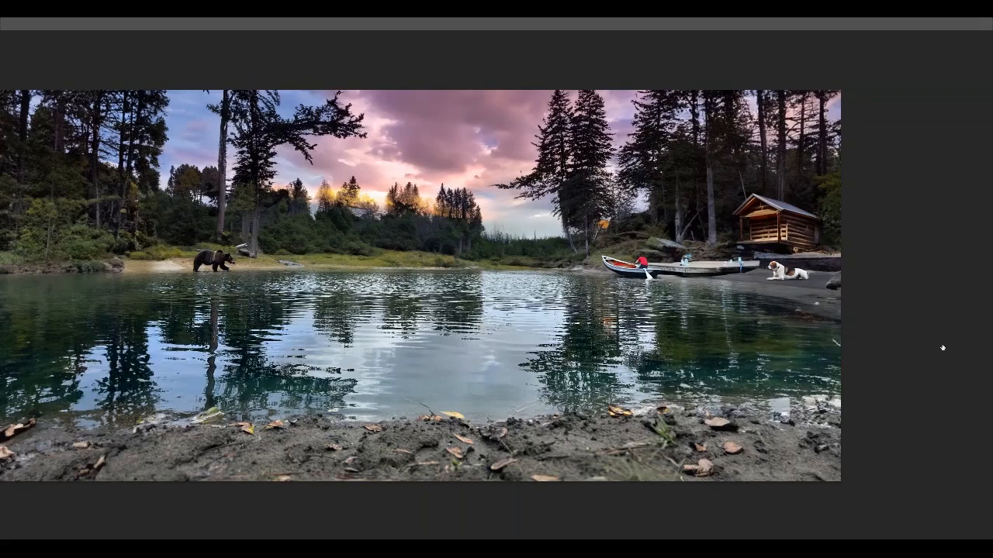
# Step: Scale the dog on the sandy bank down to a little over half its size with Free Transform
pyautogui.hotkey('ctrl', 't')
pyautogui.moveTo(754, 246); pyautogui.dragTo(775, 273)
pyautogui.press('Return')
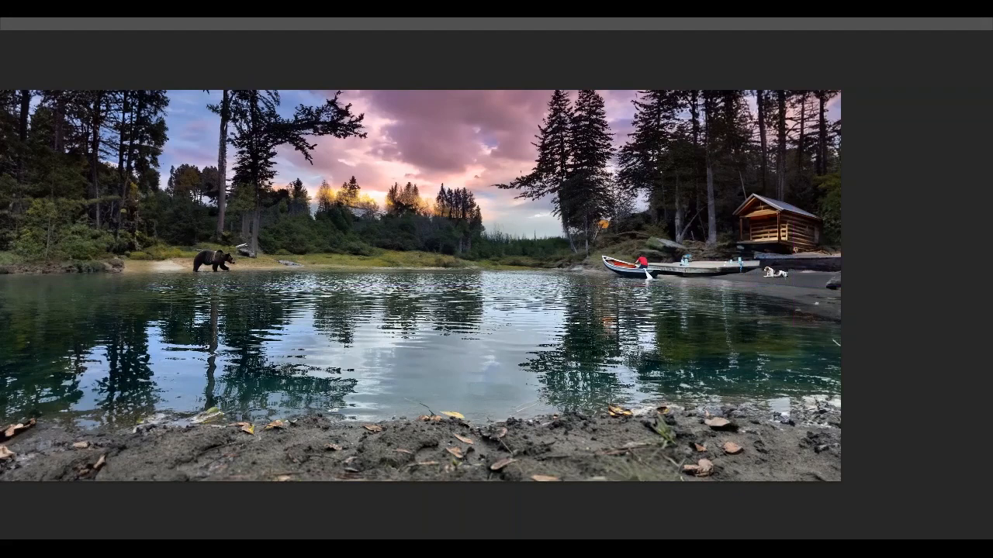
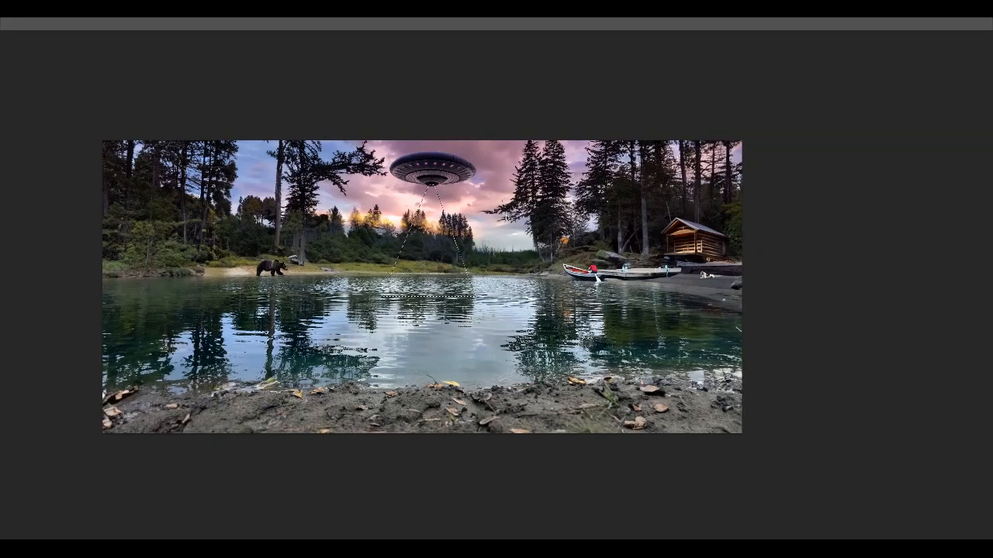
# Step: Clear the selection beneath the UFO and make the hidden canoe, dog and UFO layers visible again
pyautogui.hotkey('ctrl', 'd')
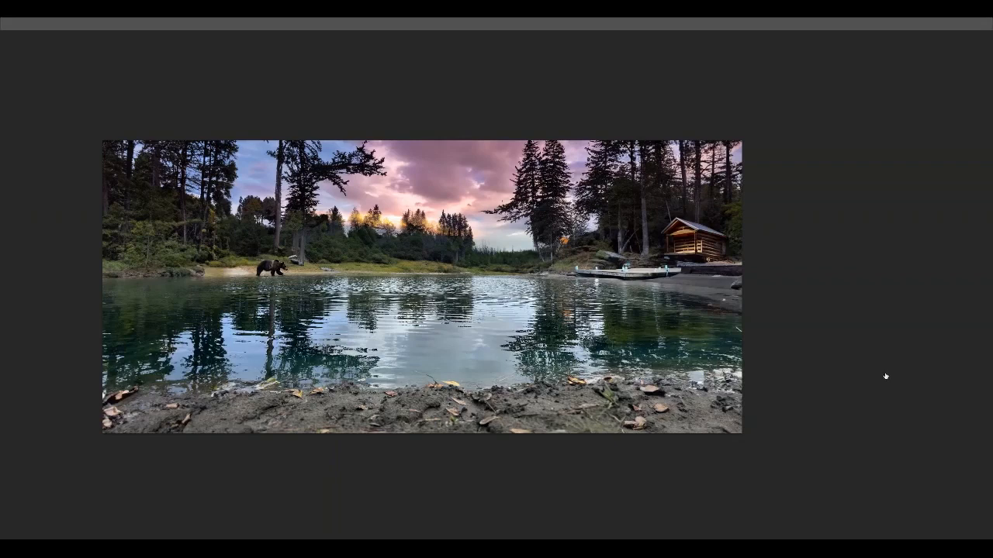
pyautogui.click(887, 368)
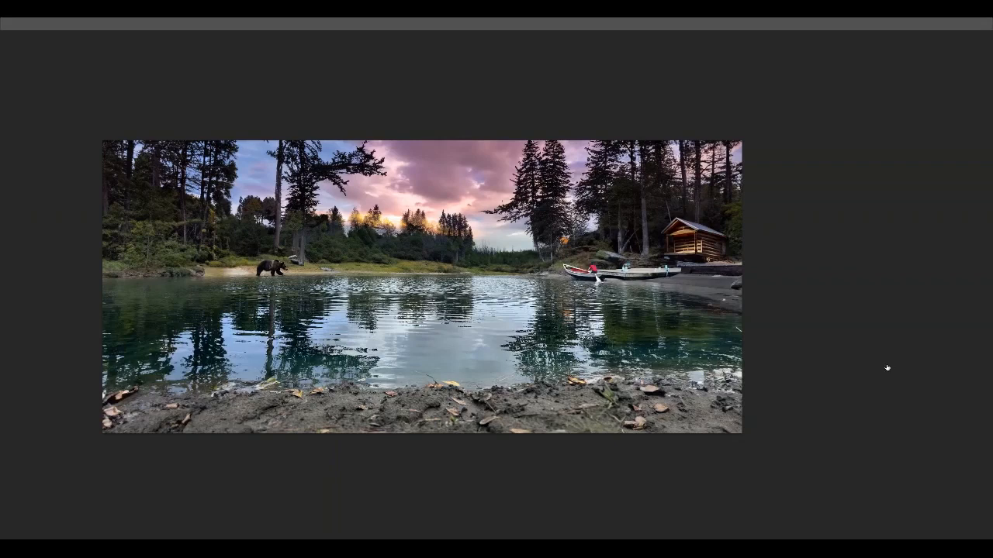
pyautogui.click(888, 357)
pyautogui.click(886, 347)
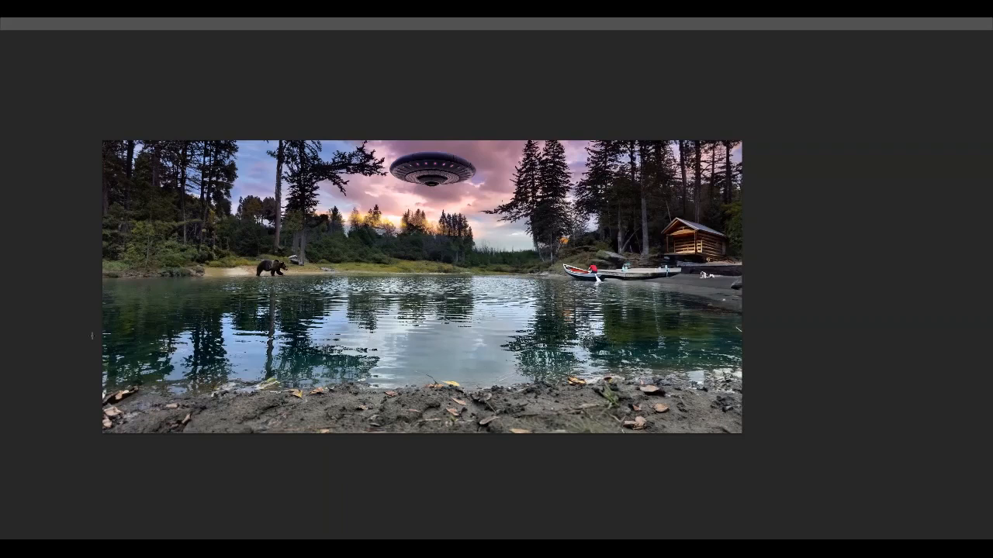
# Step: Marquee-select the lower-left corner of the photo, covering shore and water, and generate a raccoon wearing yellow sunglasses
pyautogui.moveTo(77, 283); pyautogui.dragTo(279, 453)
pyautogui.hotkey('ctrl', 'v')
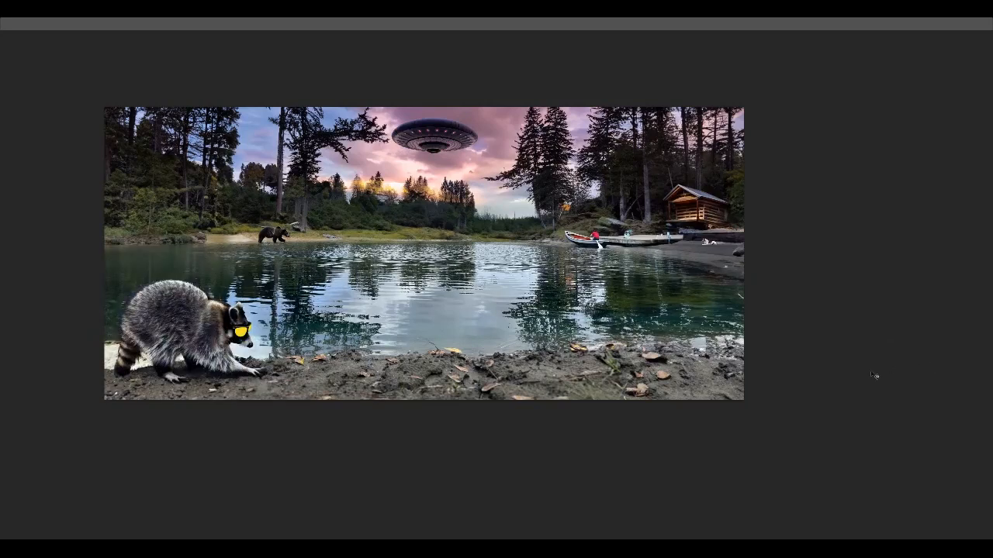
# Step: Try enlarging the raccoon on the near shore with Free Transform
pyautogui.click(380, 176)
pyautogui.moveTo(399, 107); pyautogui.dragTo(615, 40)
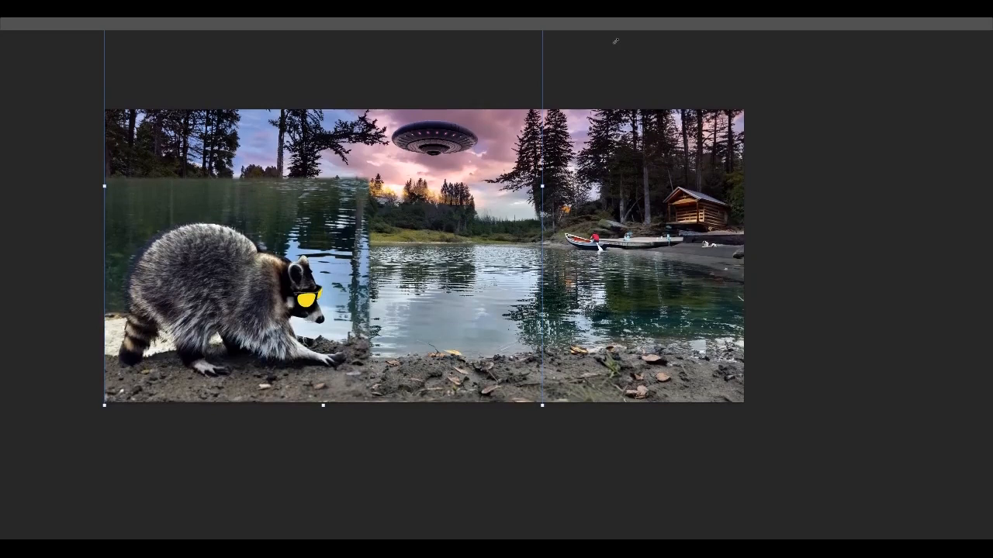
pyautogui.moveTo(615, 40); pyautogui.dragTo(490, 93)
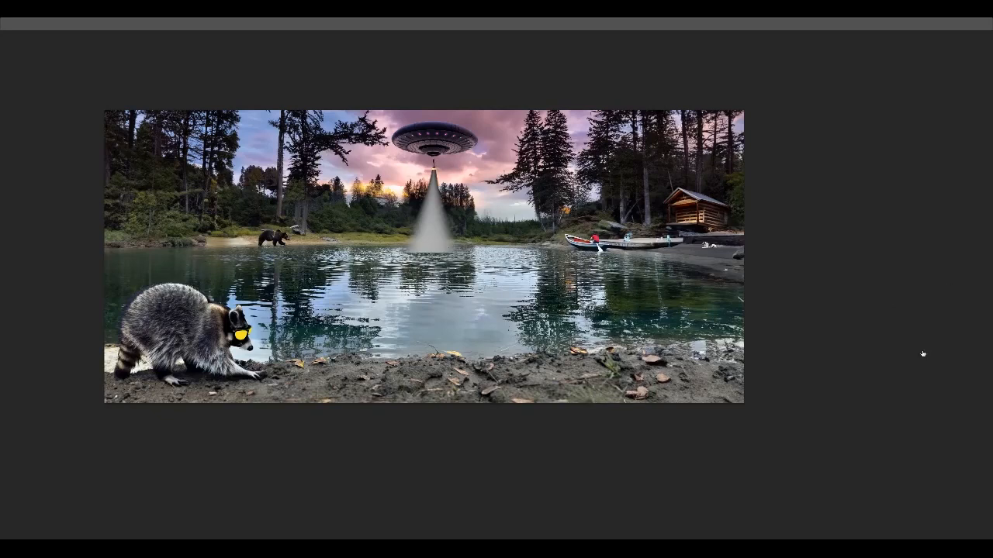
# Step: Nudge the light beam slightly beneath the UFO with Free Transform
pyautogui.hotkey('ctrl', 't')
pyautogui.moveTo(429, 117); pyautogui.dragTo(430, 117)
pyautogui.press('Return')
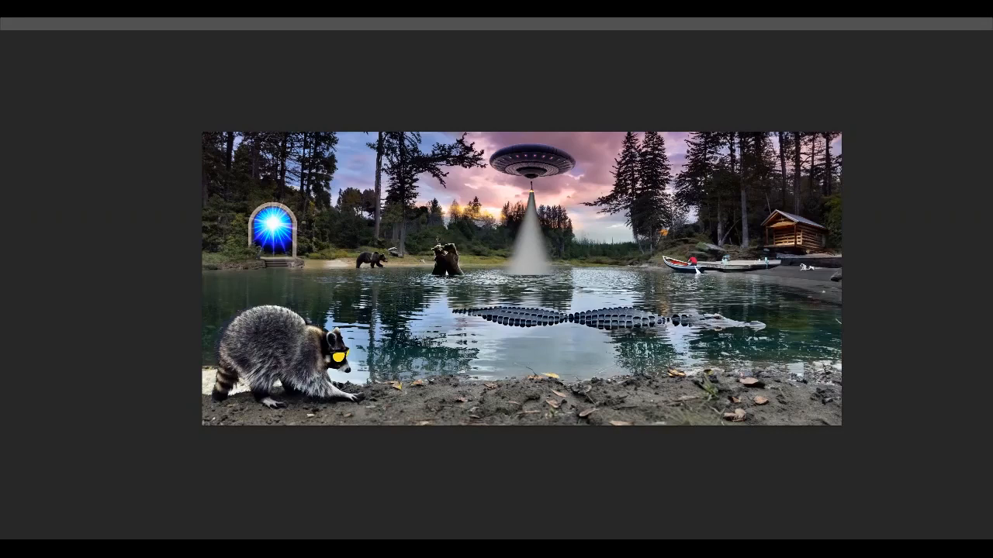
# Step: Examine the two wrestling bears near the far shore up close, including how they blend into the water
pyautogui.hotkey('ctrl', '+')
pyautogui.hotkey('ctrl', '+')
pyautogui.hotkey('ctrl', '+')
pyautogui.hotkey('ctrl', '+')
pyautogui.hotkey('ctrl', '+')
pyautogui.moveTo(314, 156); pyautogui.dragTo(538, 280)
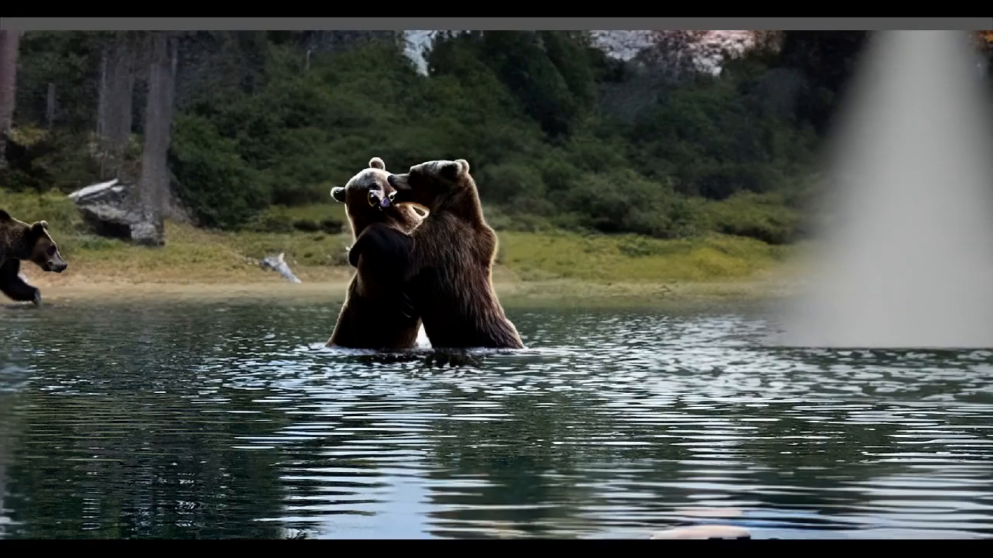
pyautogui.hotkey('ctrl', '+')
pyautogui.hotkey('ctrl', '+')
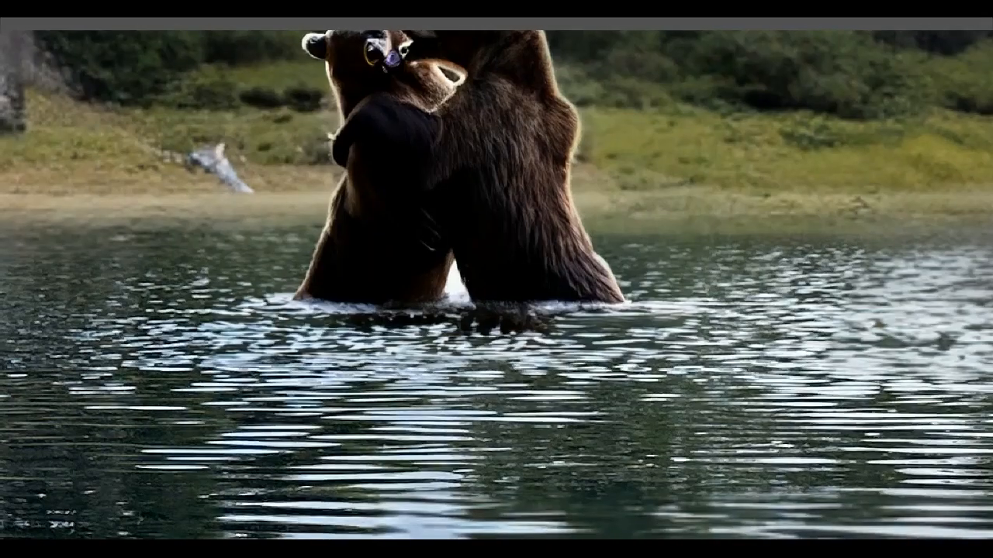